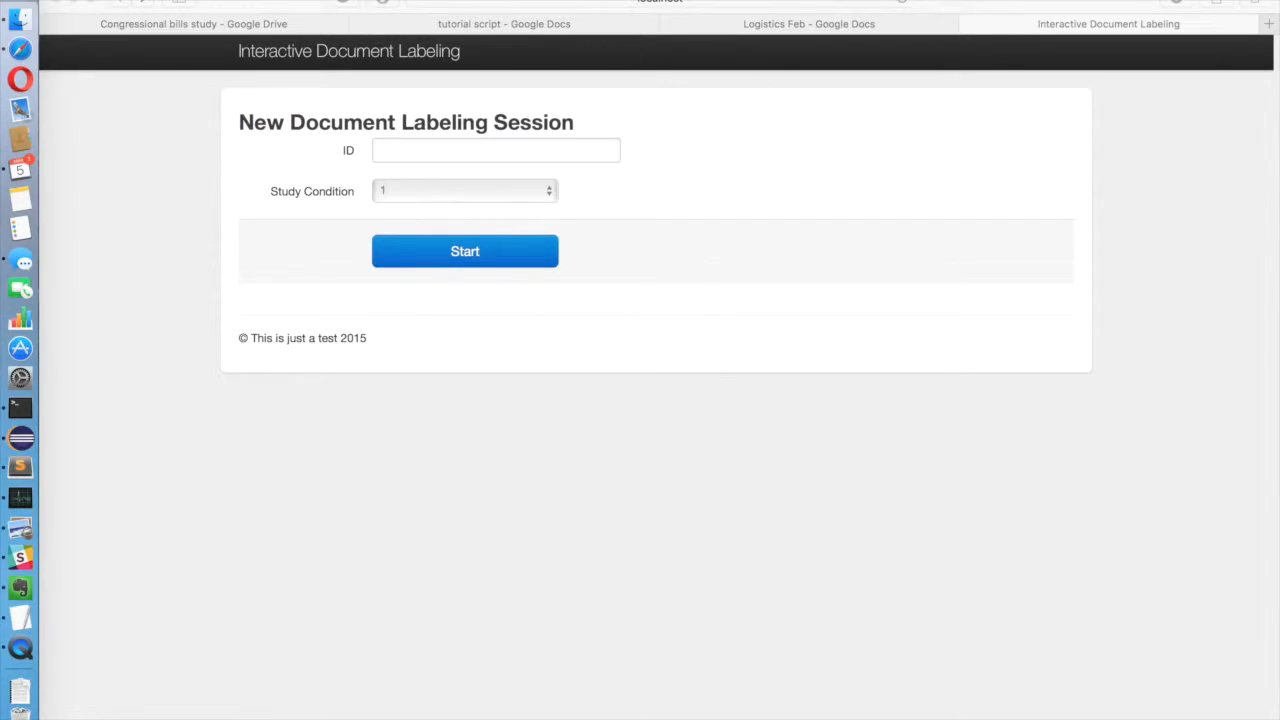
Step: Enter the participant's ID, set the study condition to 4, and start the document labeling session
click(549, 150)
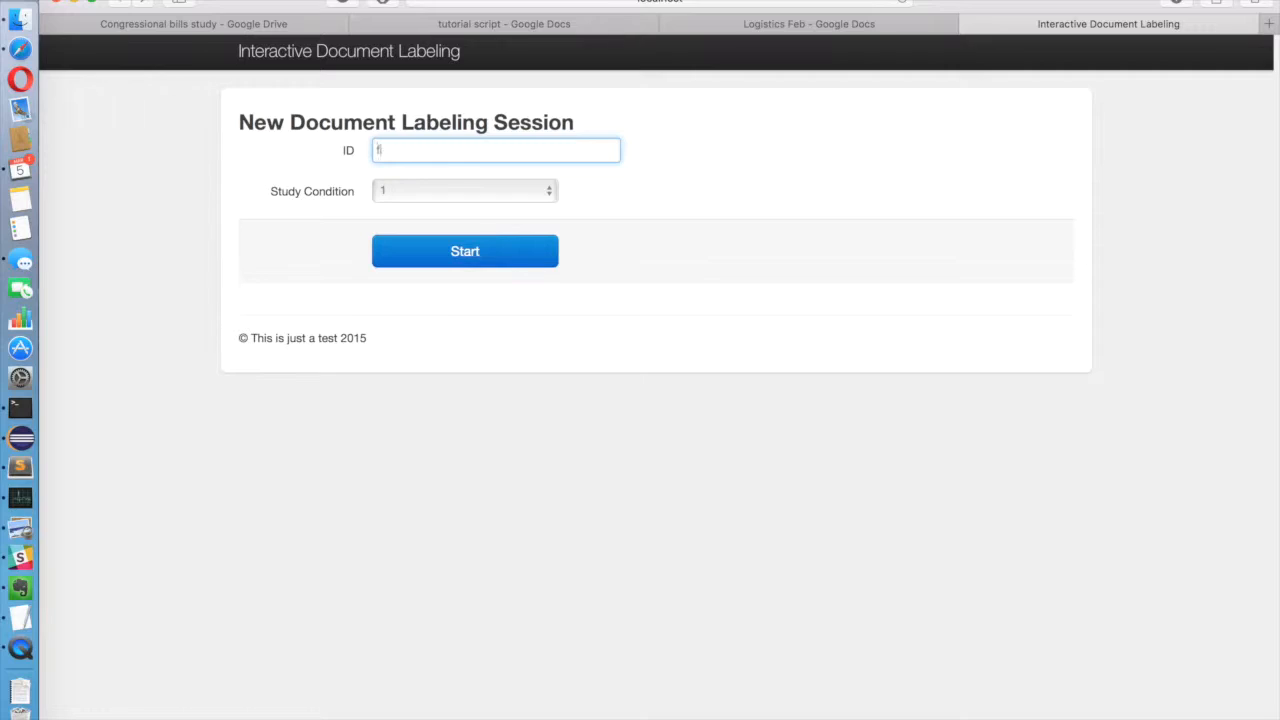
click(555, 196)
click(526, 249)
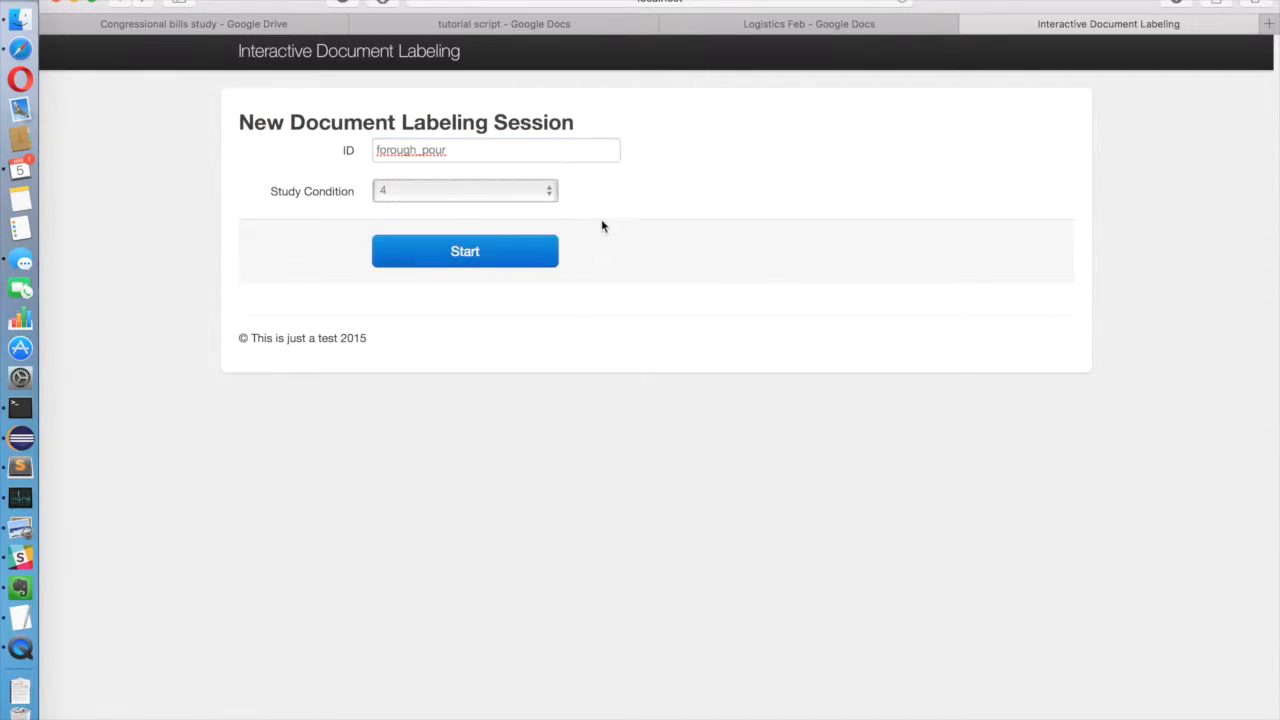
click(538, 249)
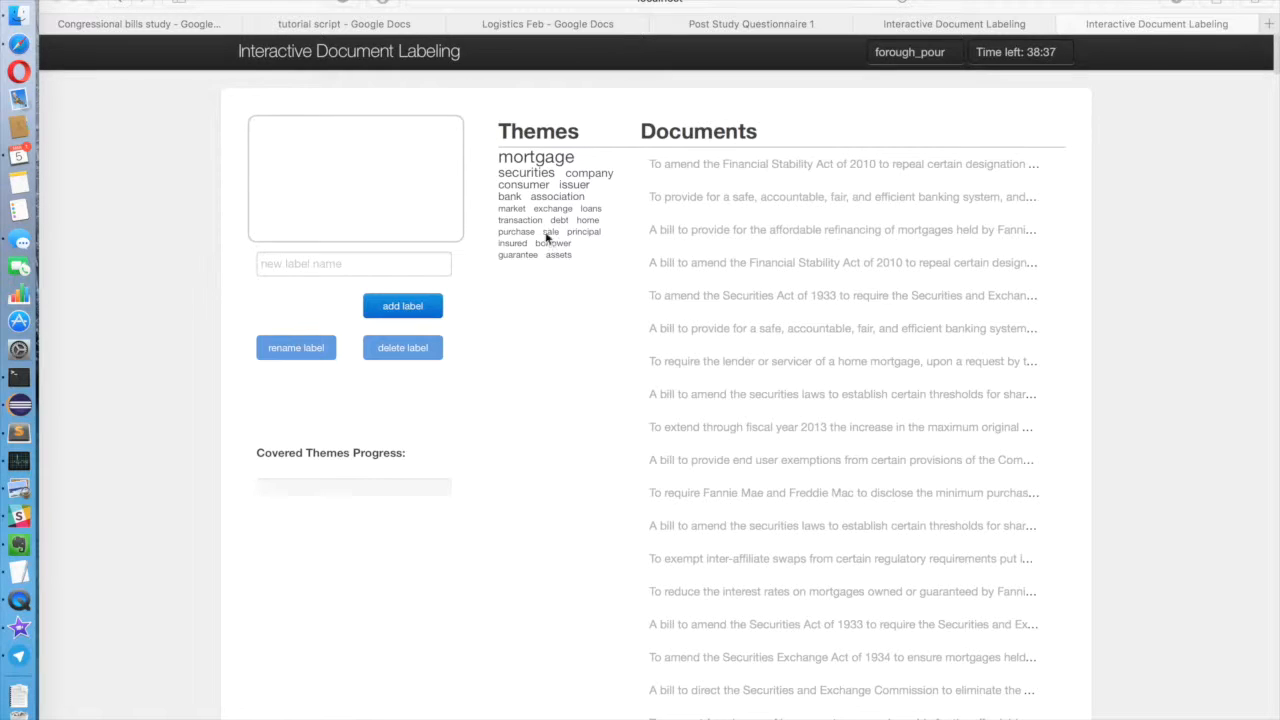
Step: Create the label "banking and finance" and apply it to the bill amending the Financial Stability Act of 2010 under the mortgage theme
scroll(529, 331, down, 10)
scroll(529, 331, down, 2)
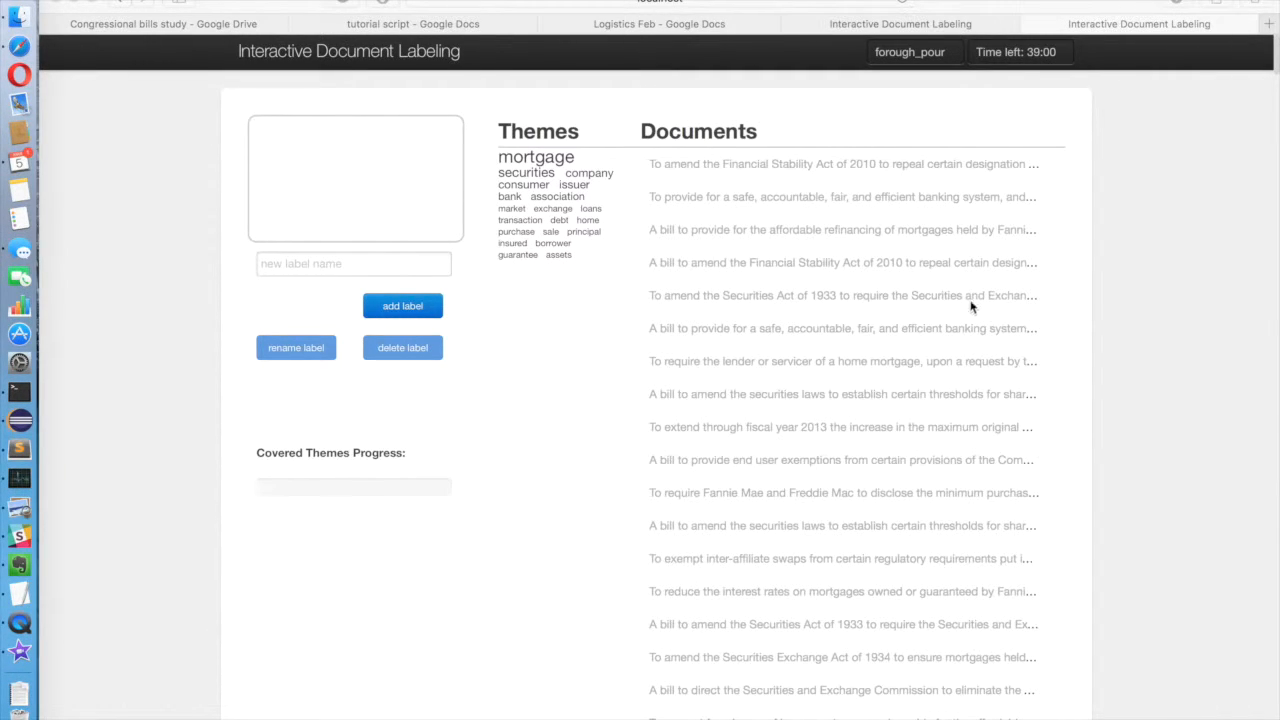
scroll(1055, 409, down, 3)
scroll(1055, 409, up, 4)
click(813, 165)
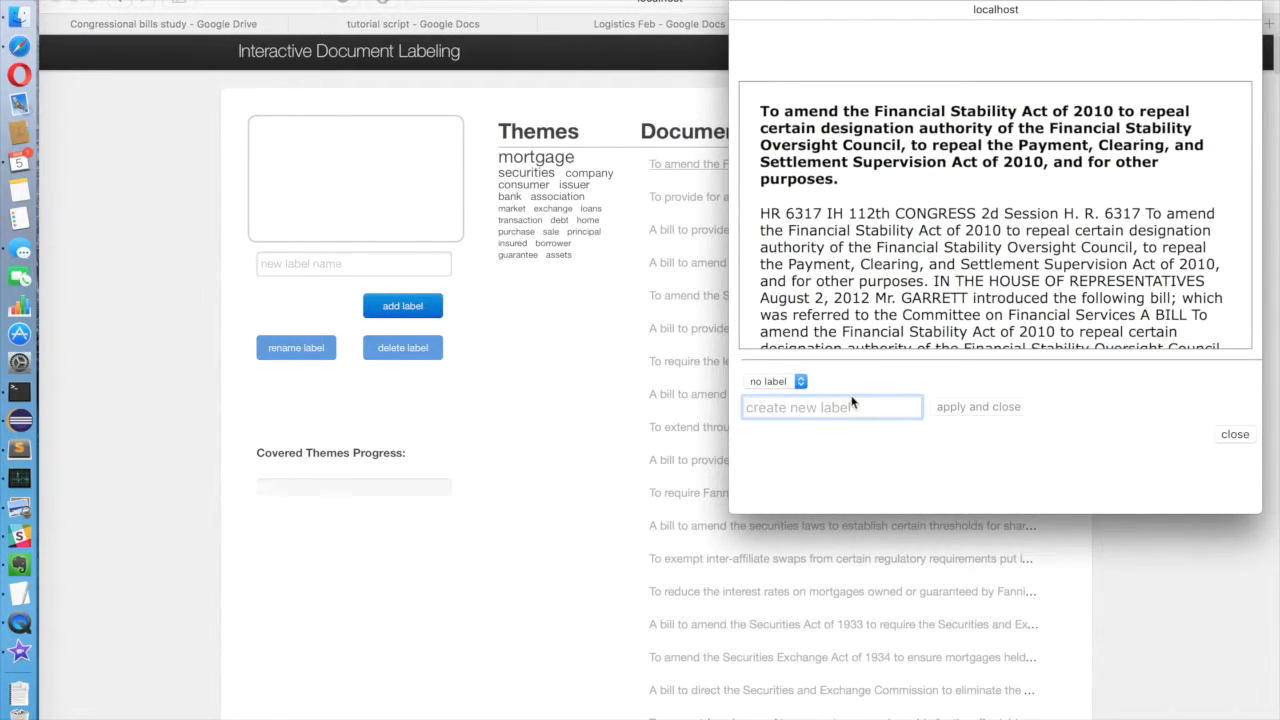
text(banking and finance)
click(1231, 13)
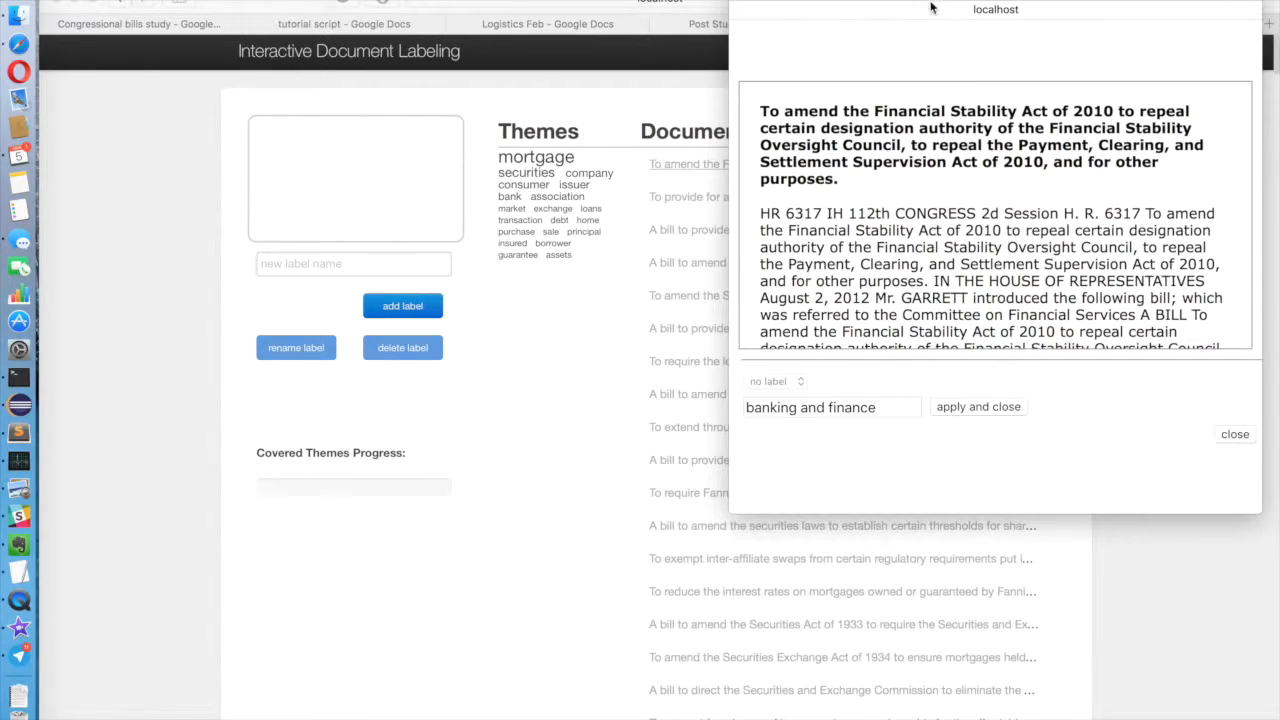
click(1006, 408)
click(1006, 408)
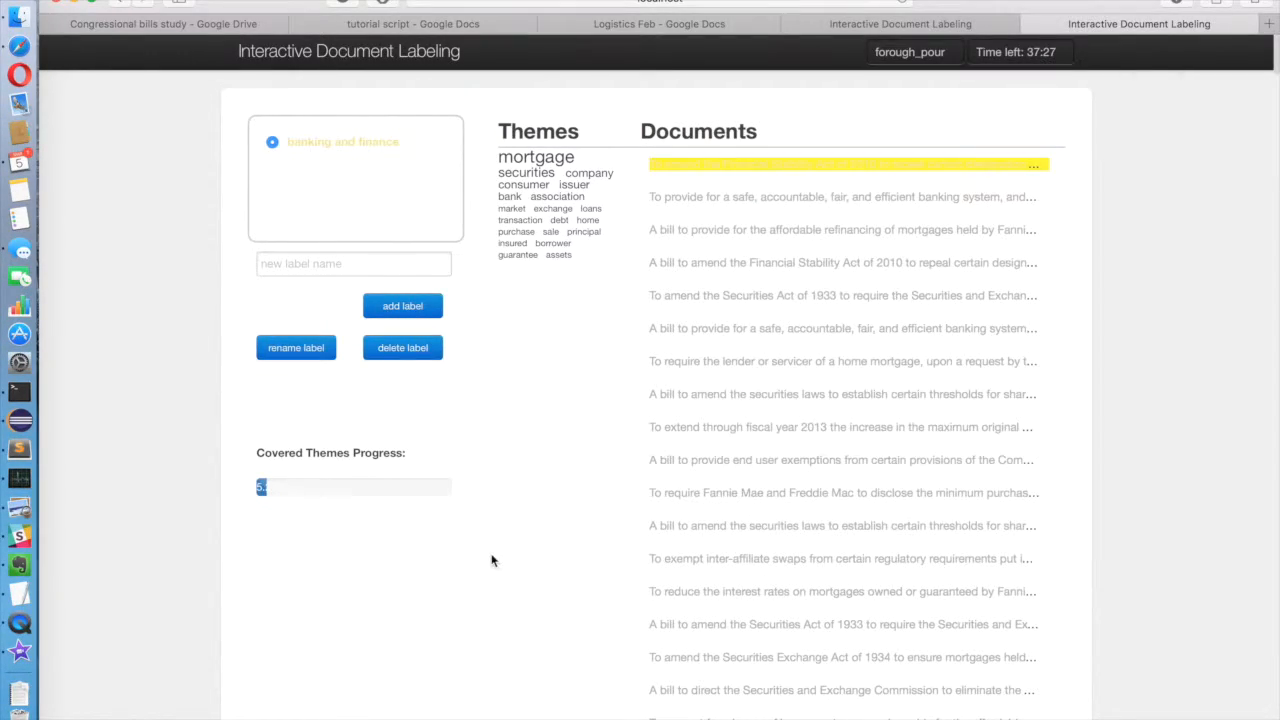
Step: Assign the existing "banking and finance" label to the bill on a safe, accountable, fair, and efficient banking system, and close the document
click(830, 200)
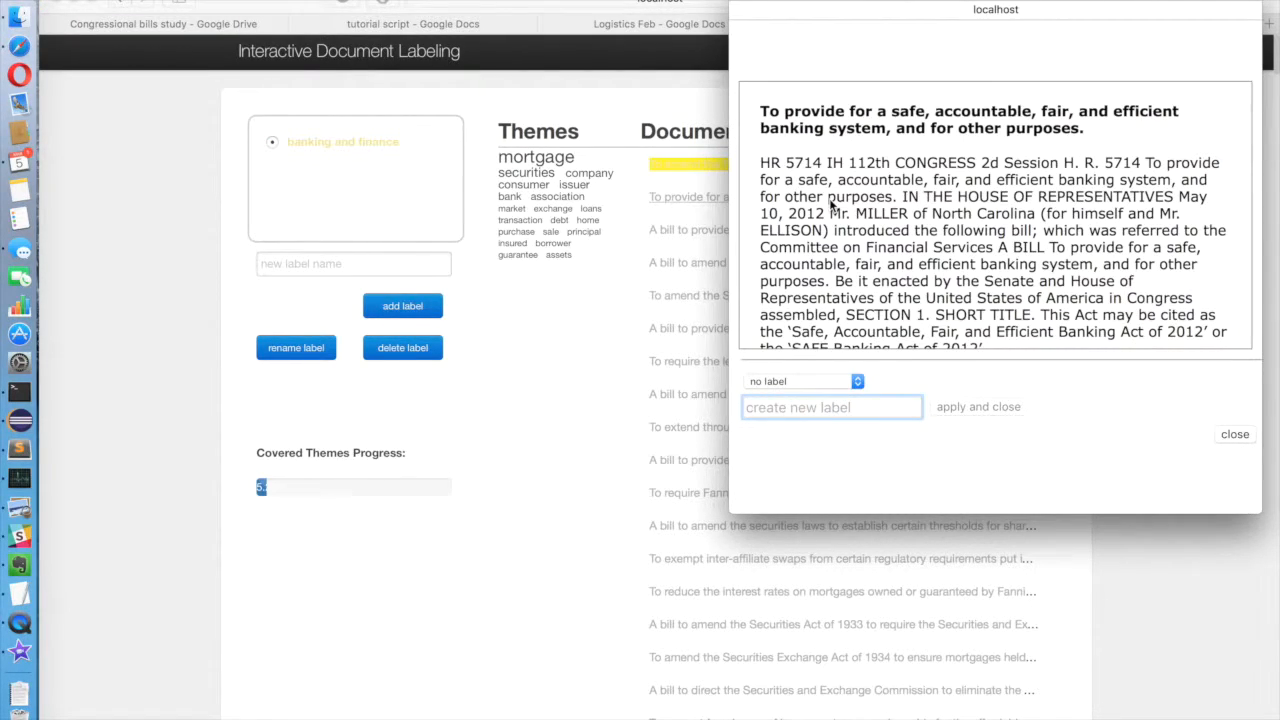
click(831, 384)
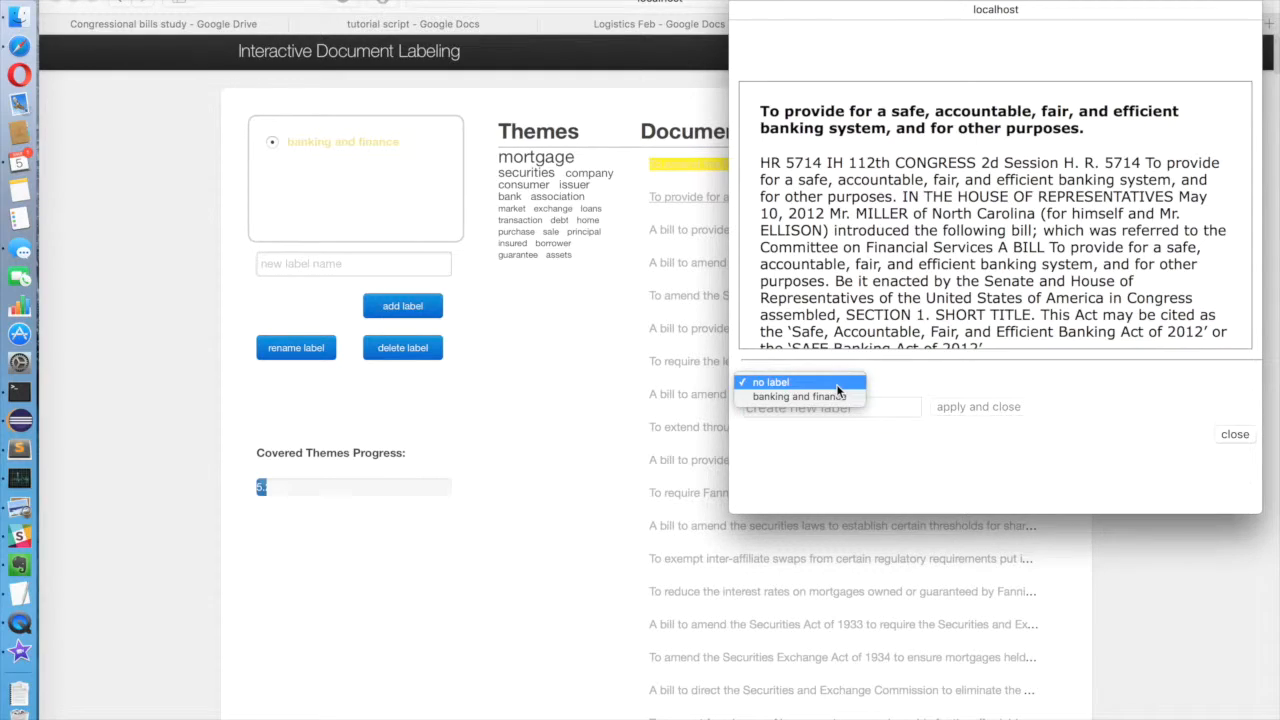
click(933, 381)
click(919, 411)
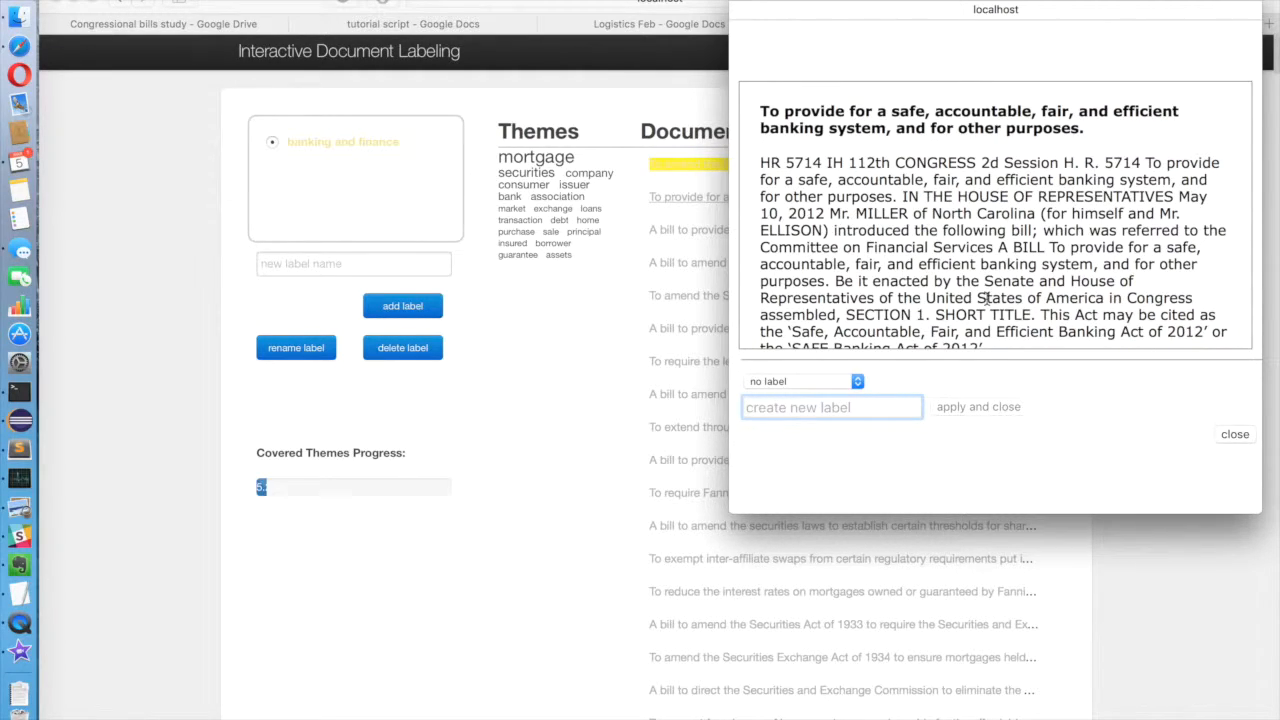
click(858, 383)
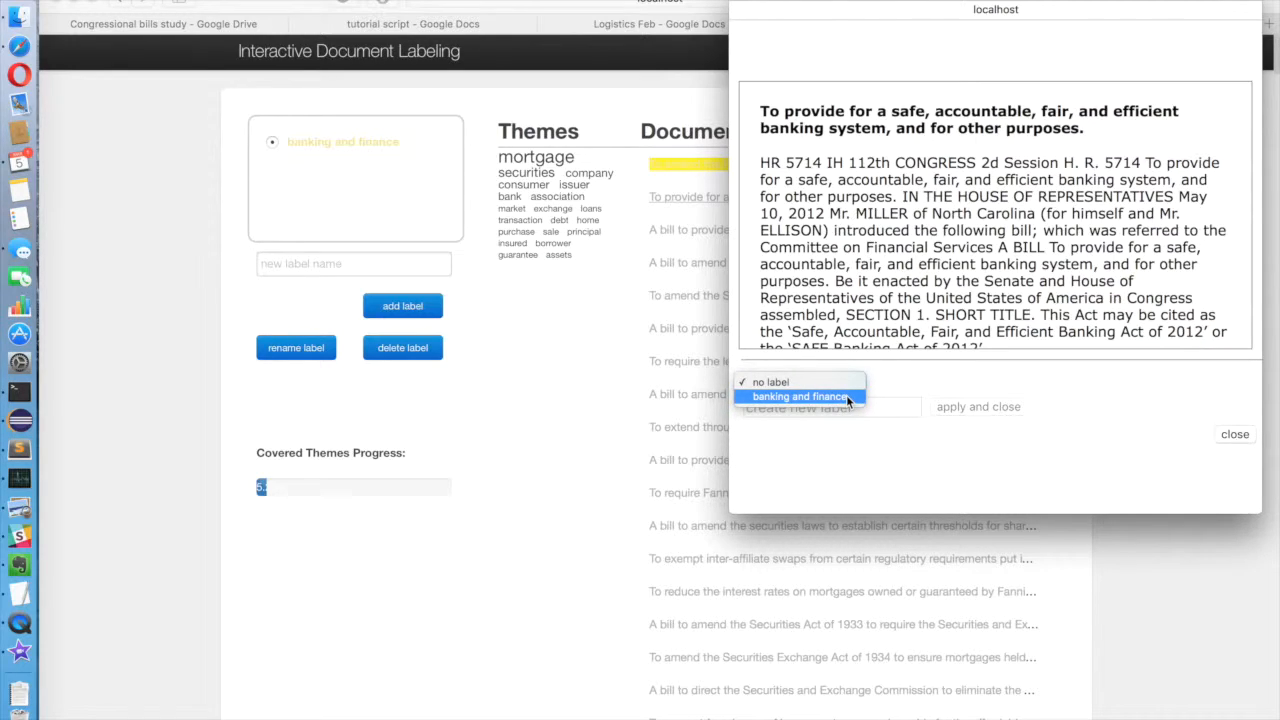
click(846, 396)
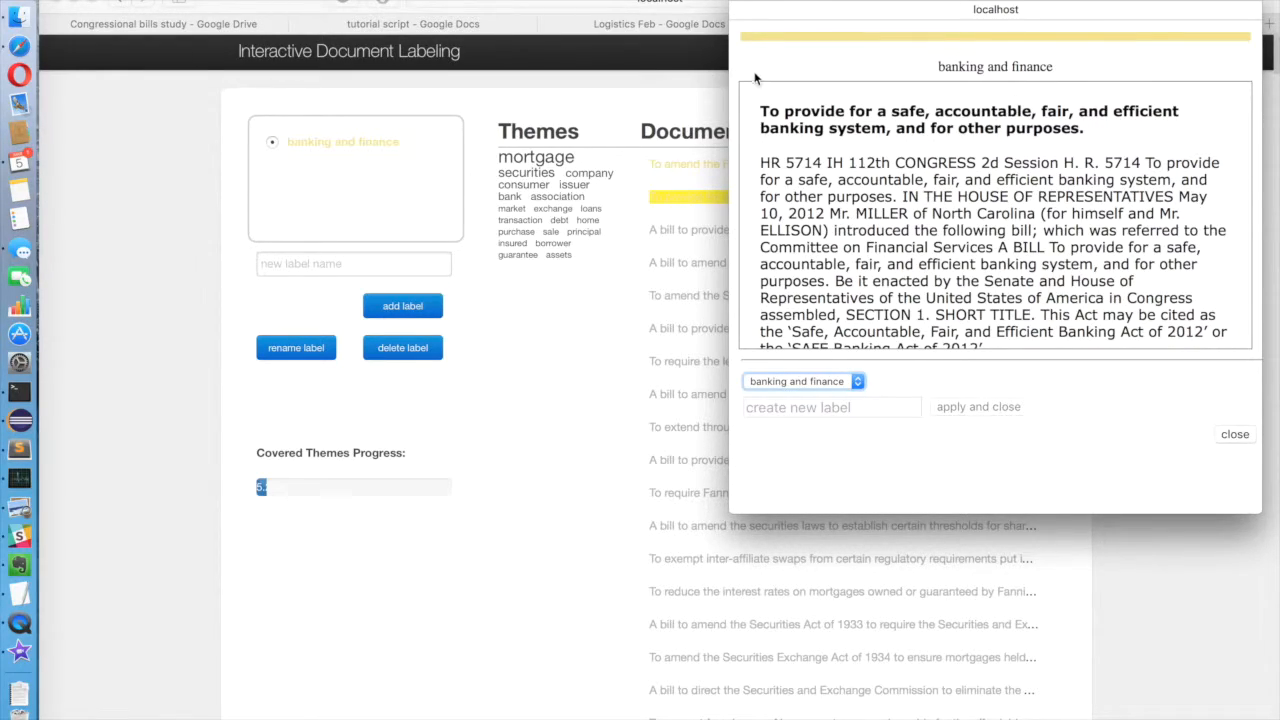
click(1236, 435)
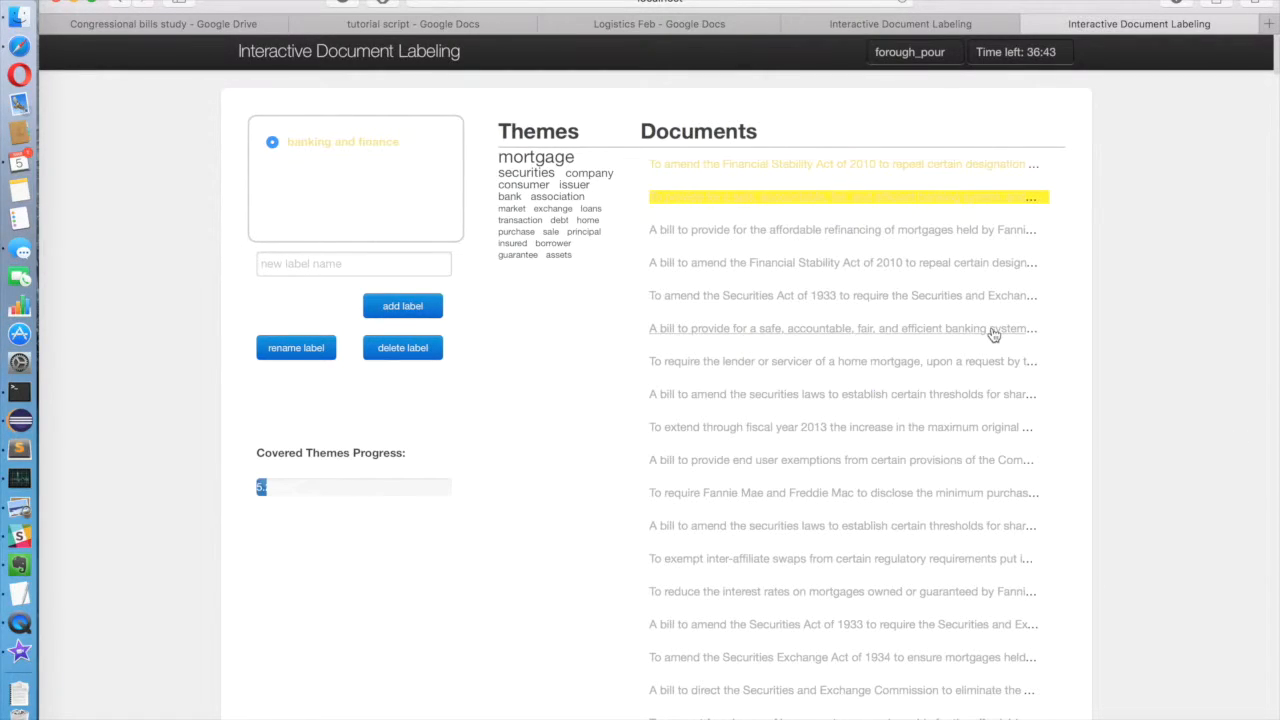
Step: Create the label "mortgage" and apply it to the bill on affordable refinancing of mortgages held by Fannie Mae and Freddie Mac
click(936, 232)
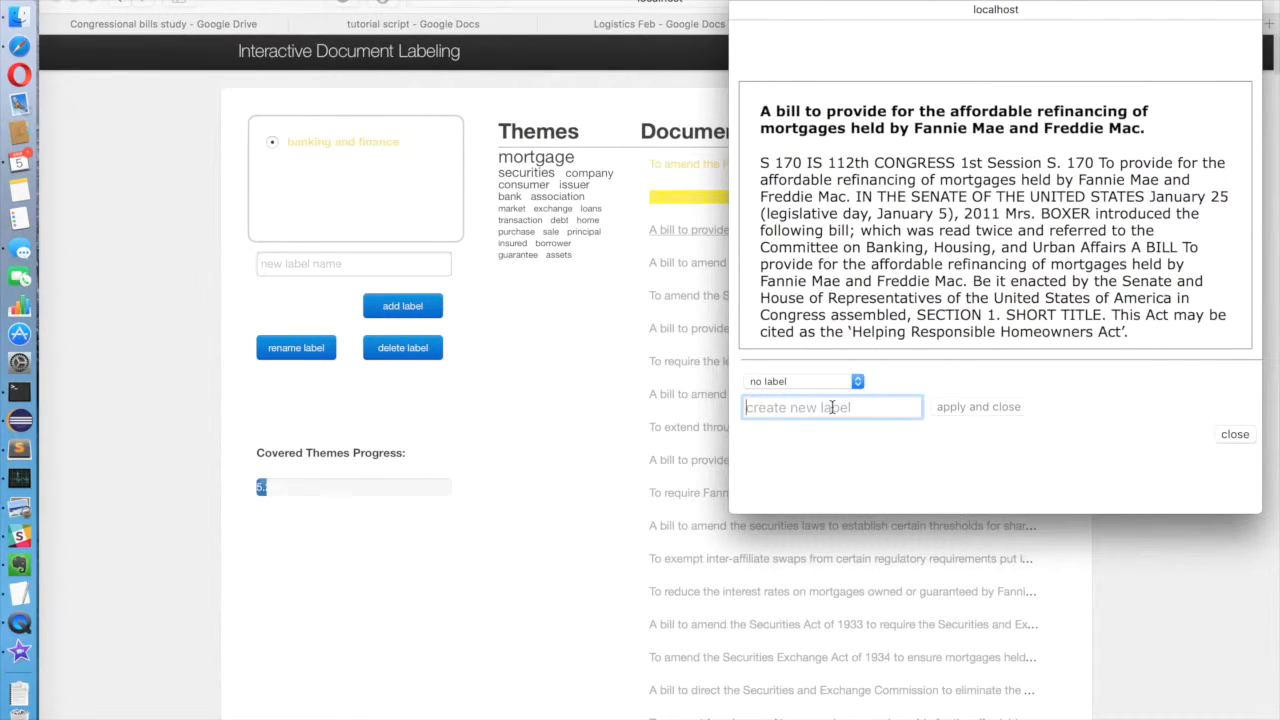
text(mortgage)
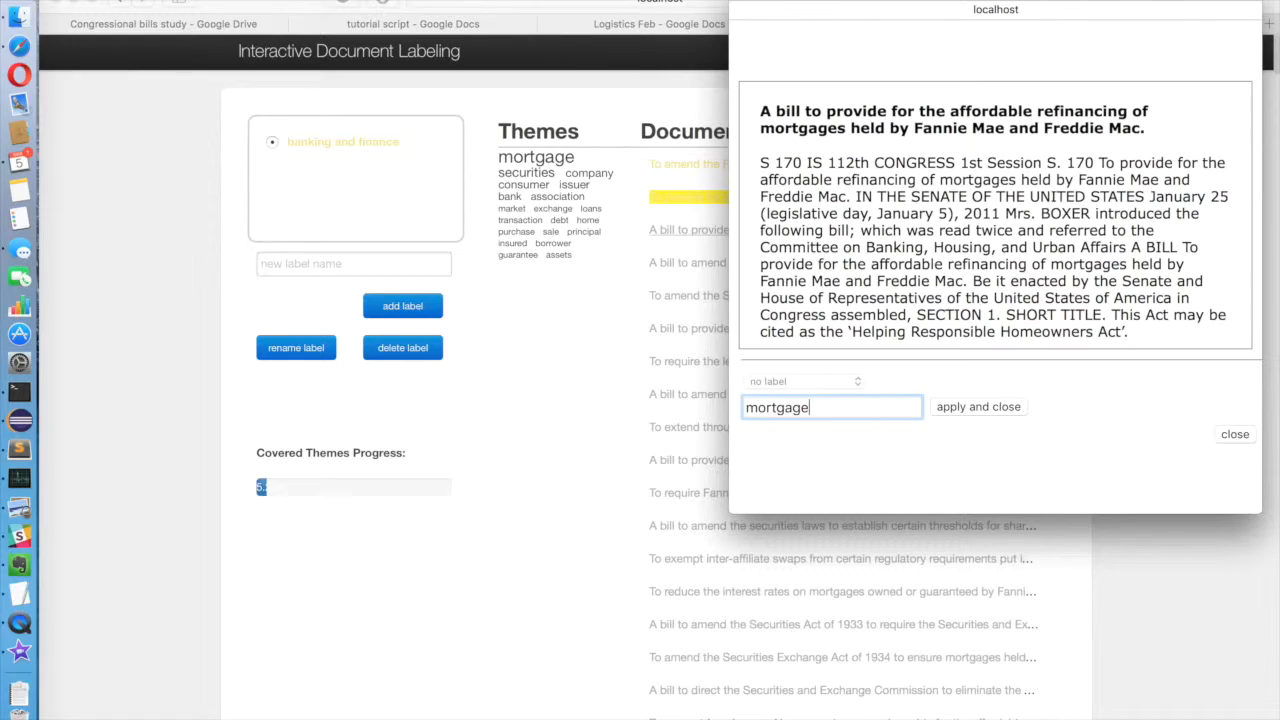
click(976, 410)
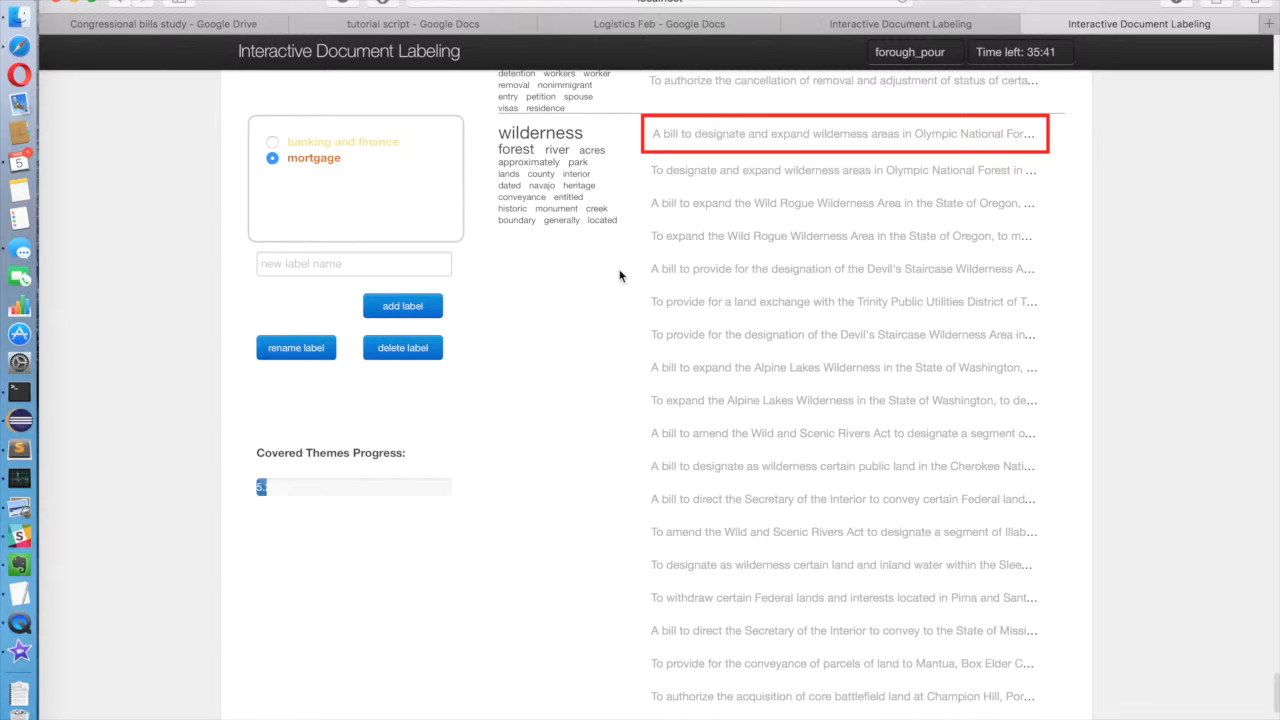
Step: Create the label "nature" and apply it to the red-framed bill on expanding wilderness areas in Olympic National Forest
scroll(619, 276, up, 15)
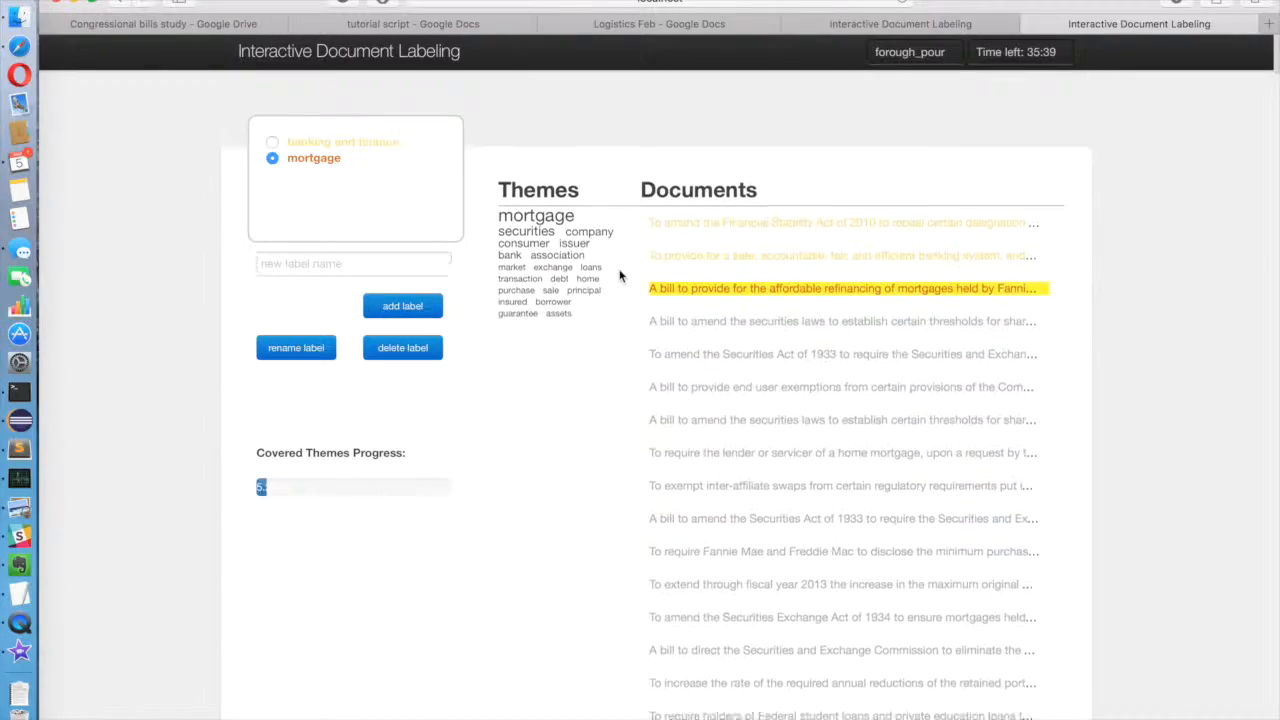
scroll(531, 591, down, 15)
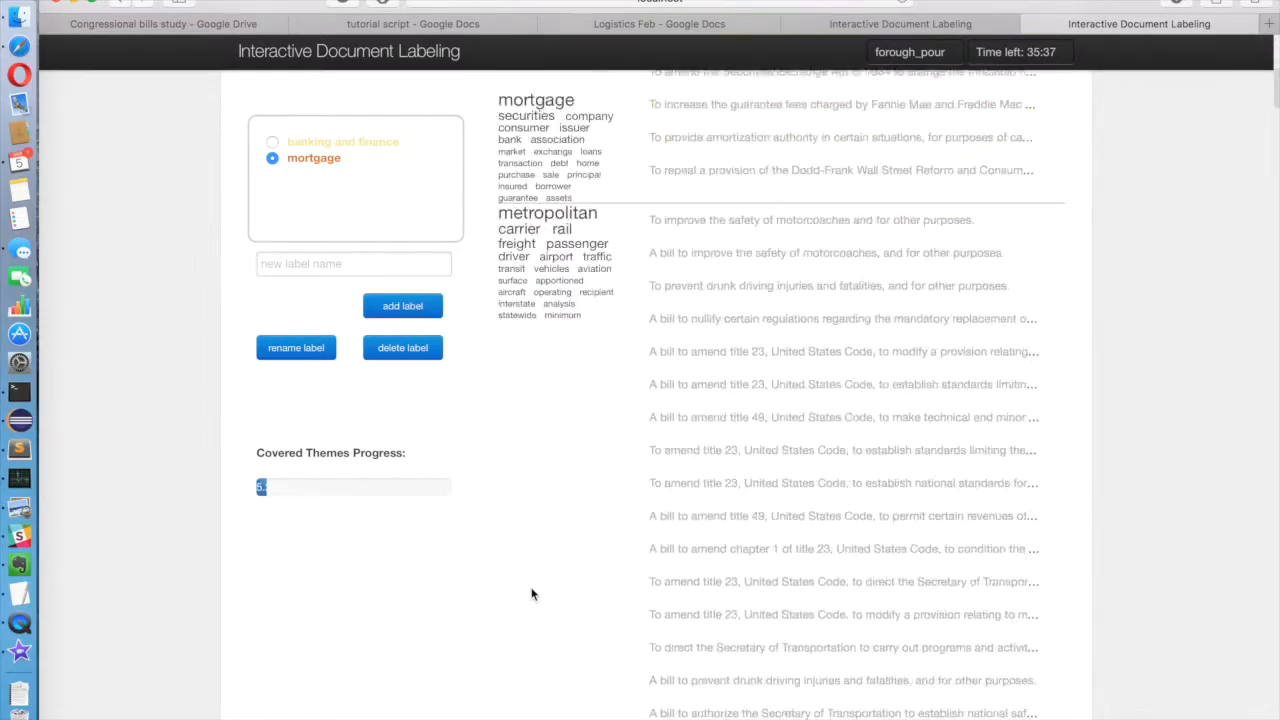
scroll(531, 592, down, 15)
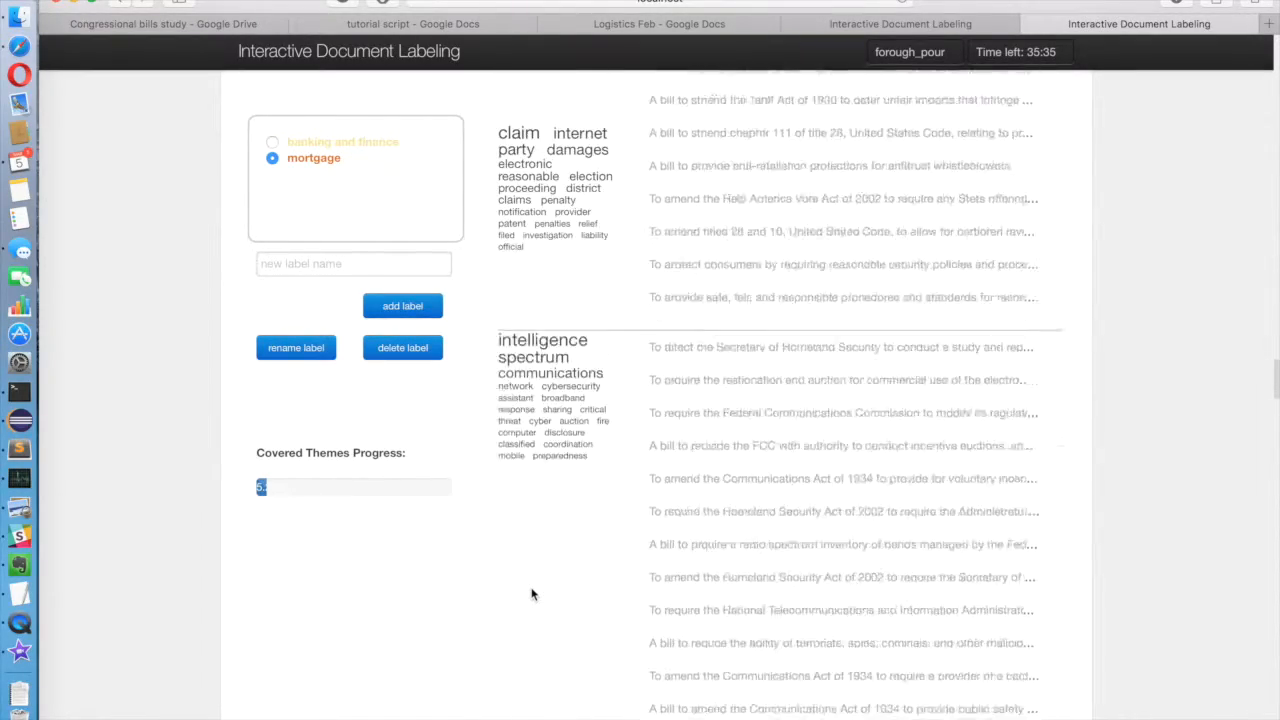
scroll(531, 594, down, 15)
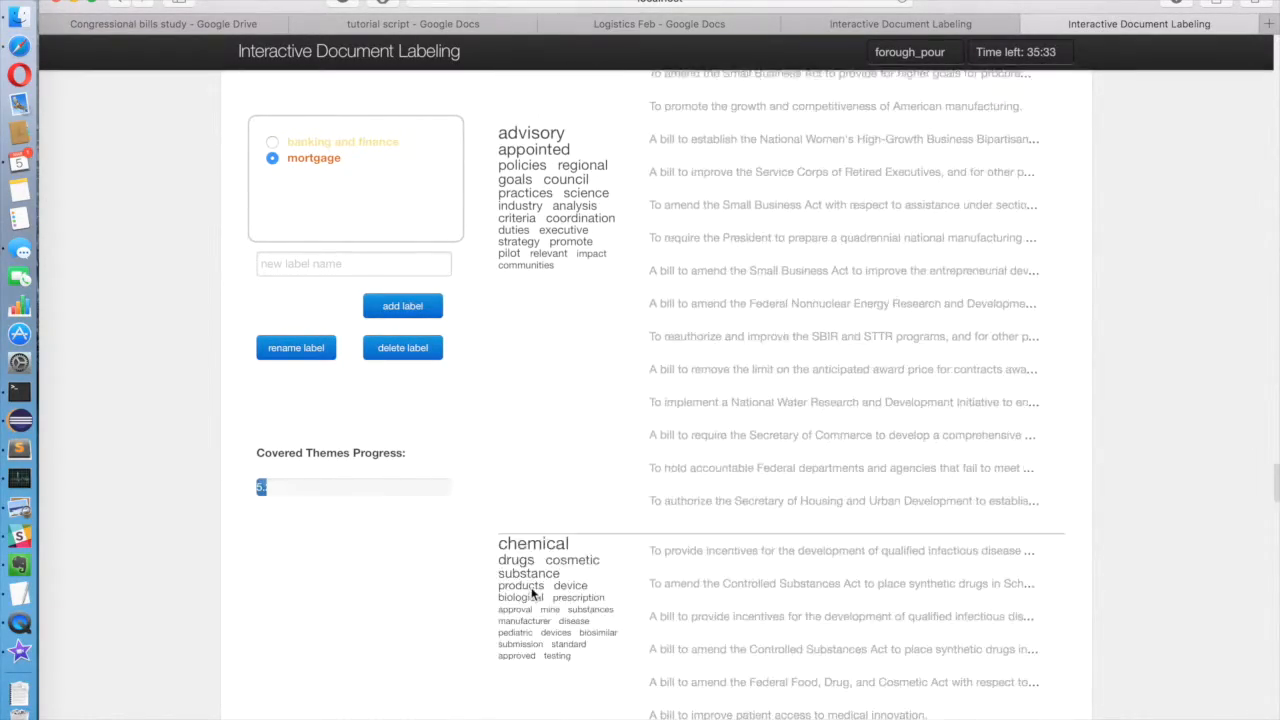
scroll(531, 594, down, 15)
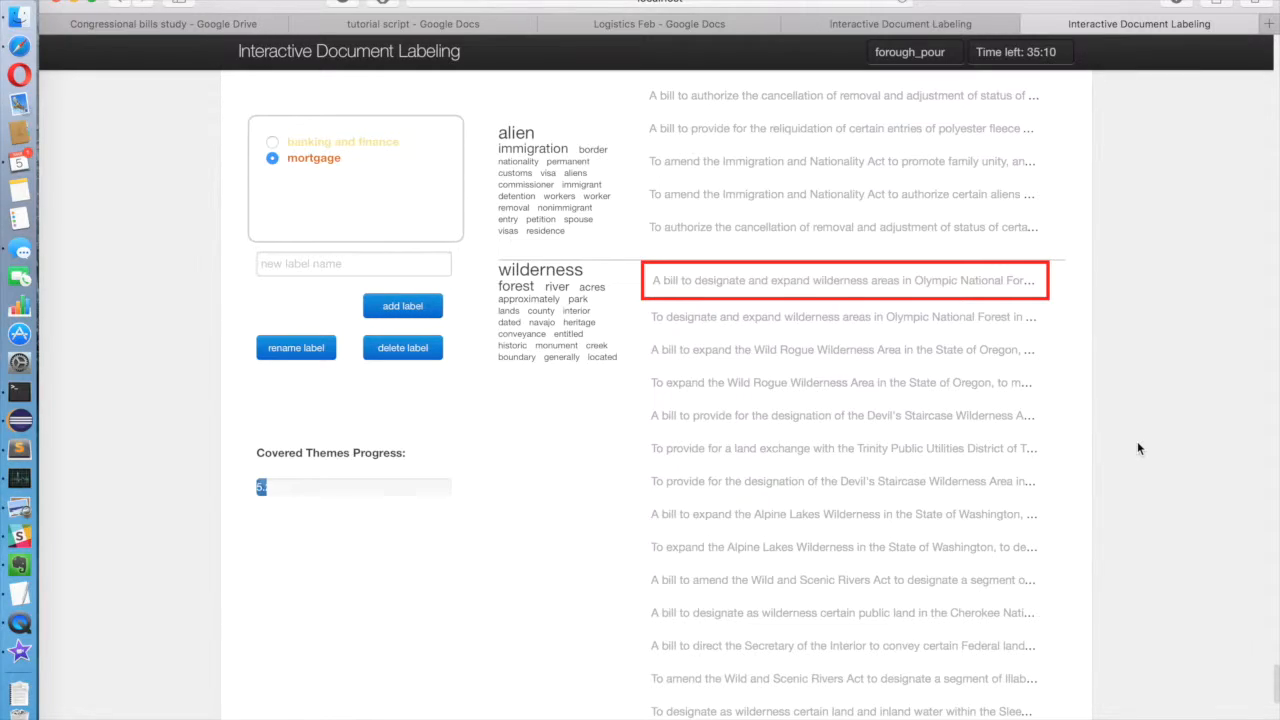
click(957, 290)
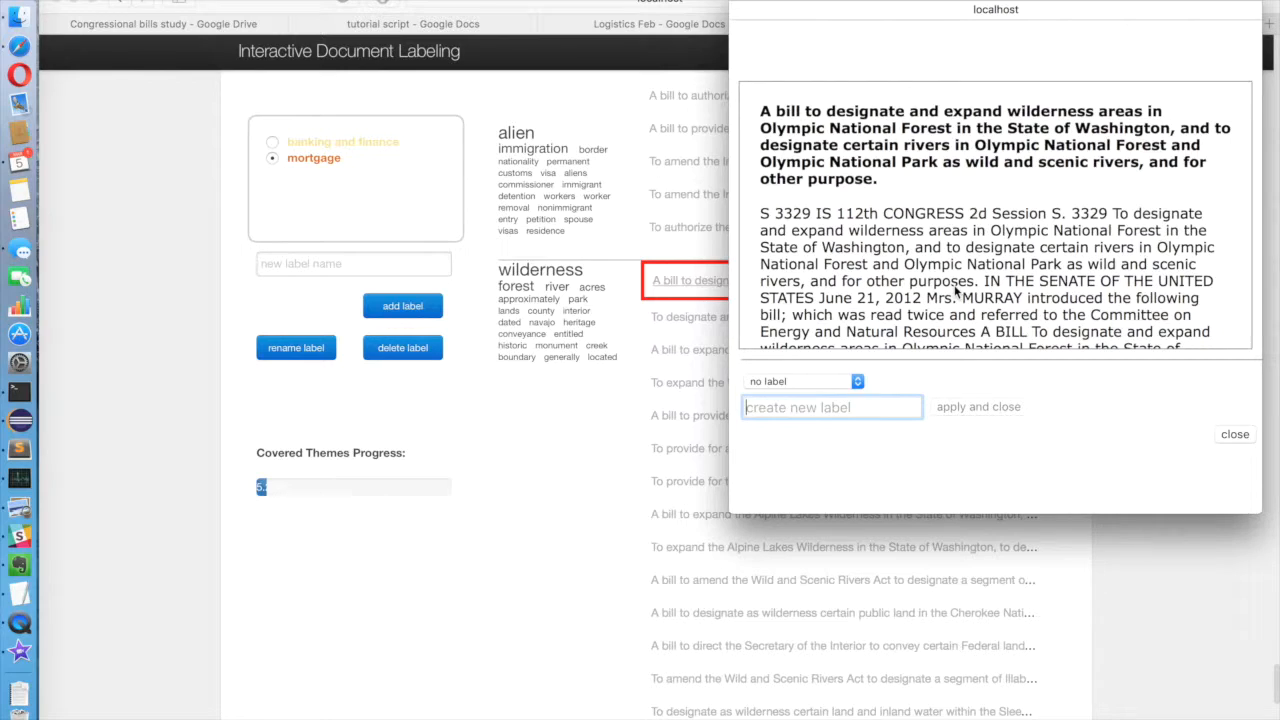
text(nature)
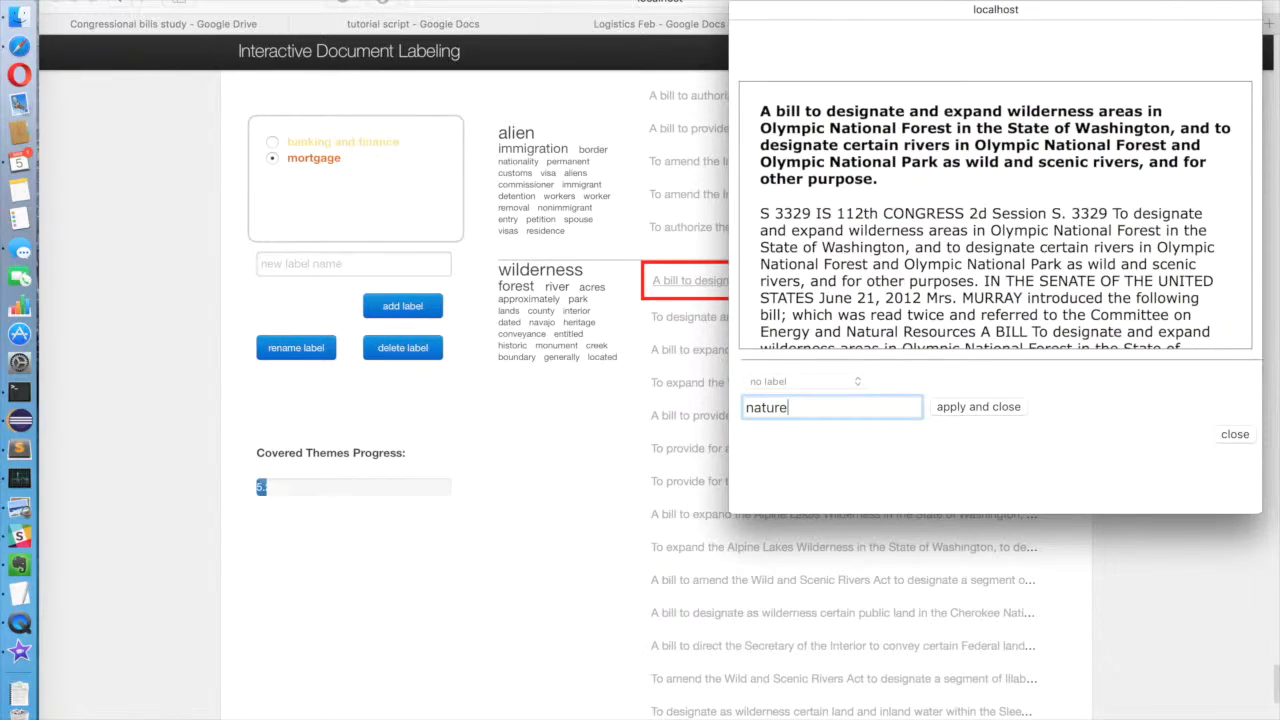
key(Return)
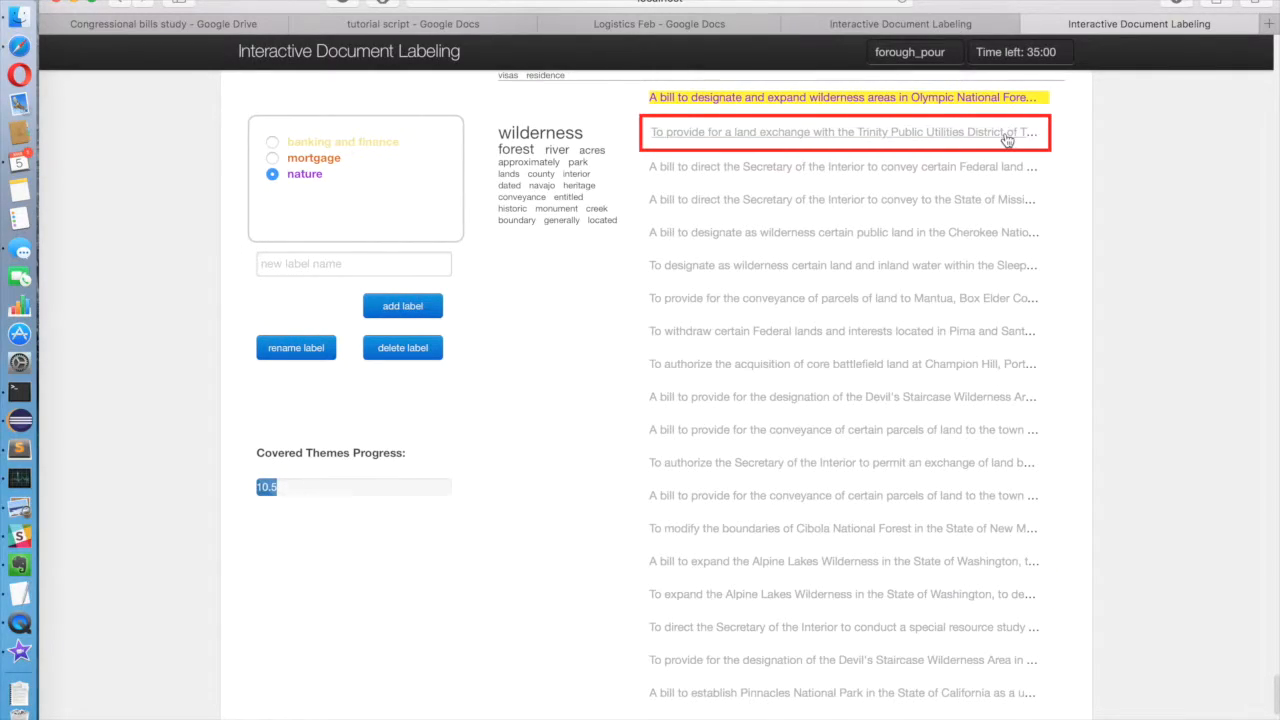
Step: Assign the existing "nature" label to the bill on a land exchange with the Trinity Public Utilities District, and close the document
click(1006, 134)
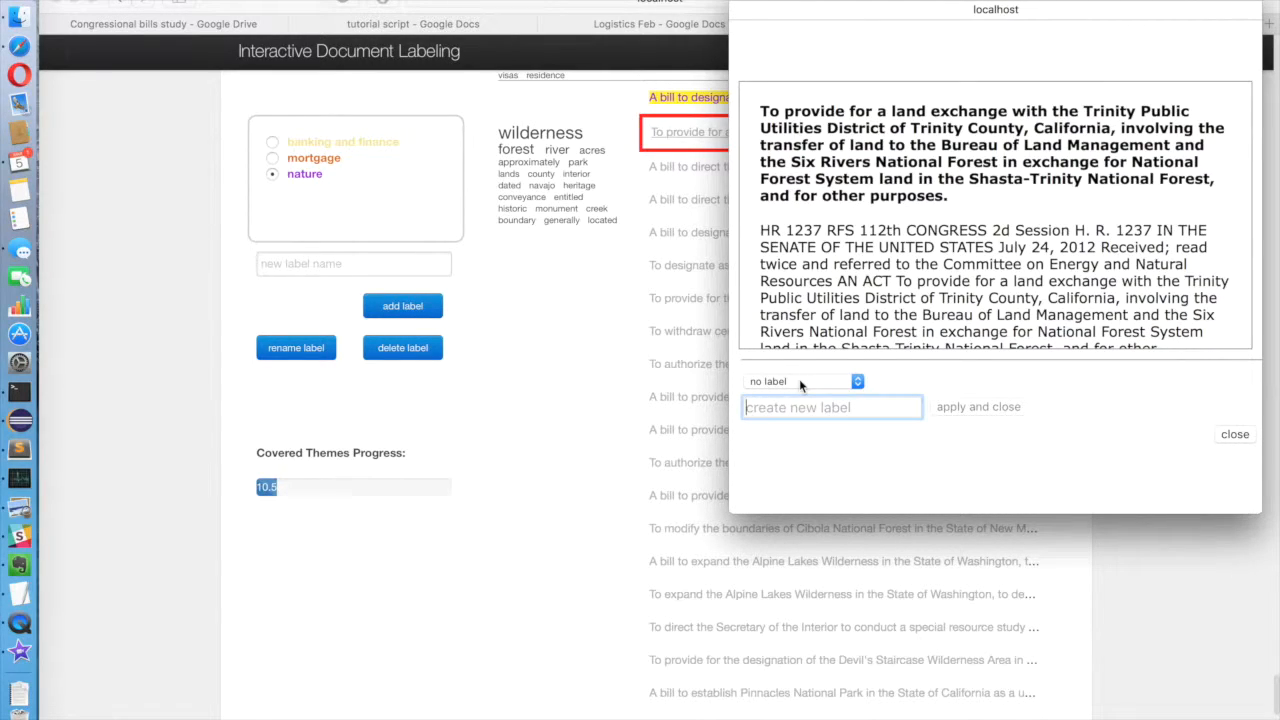
click(799, 380)
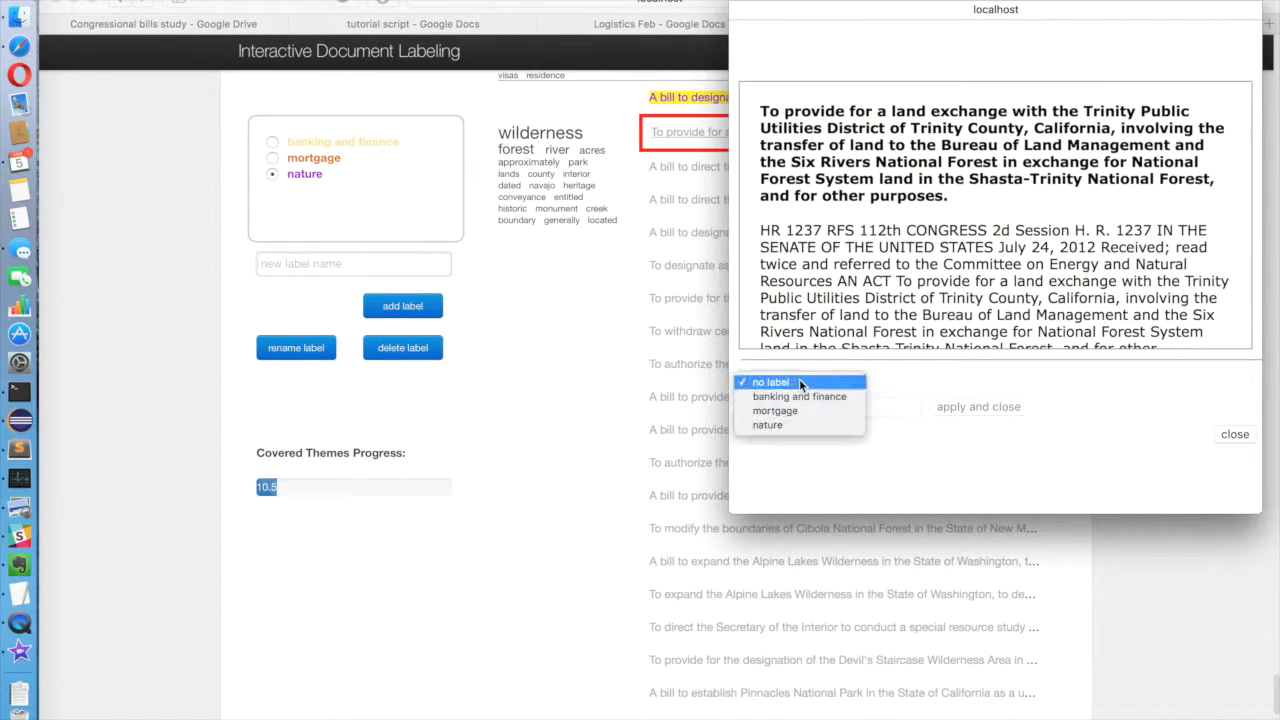
click(768, 424)
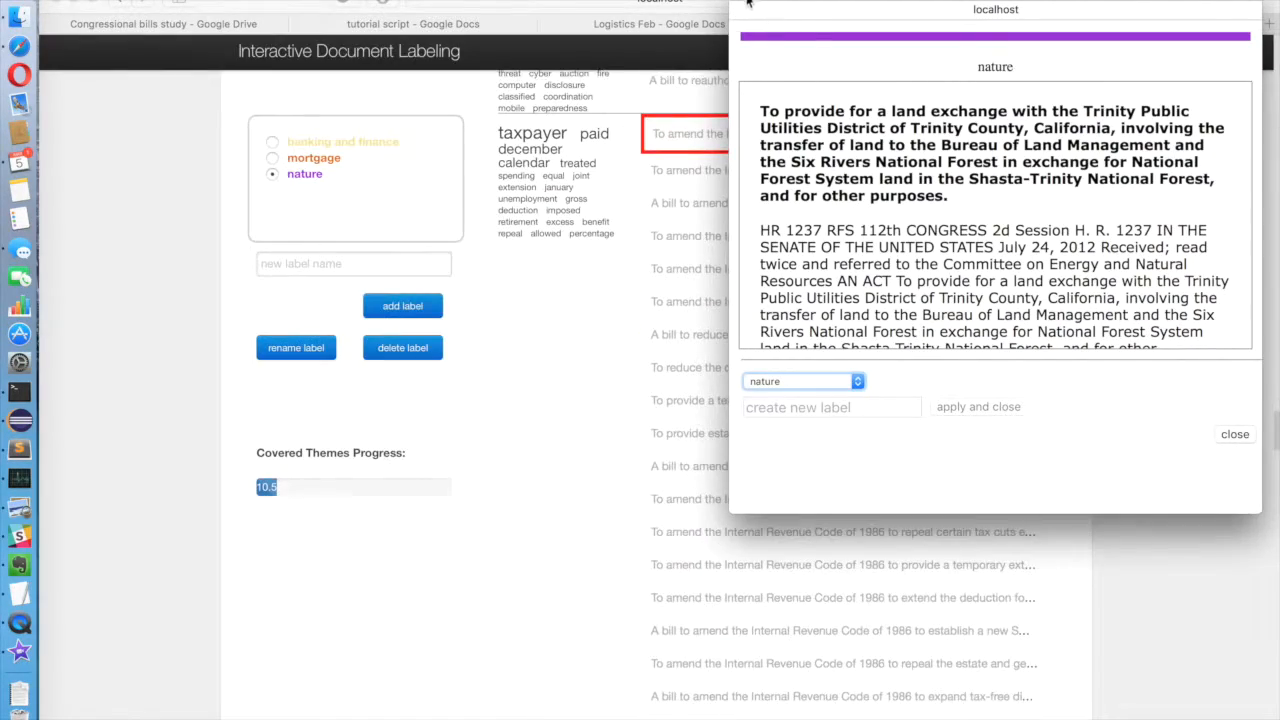
click(748, 5)
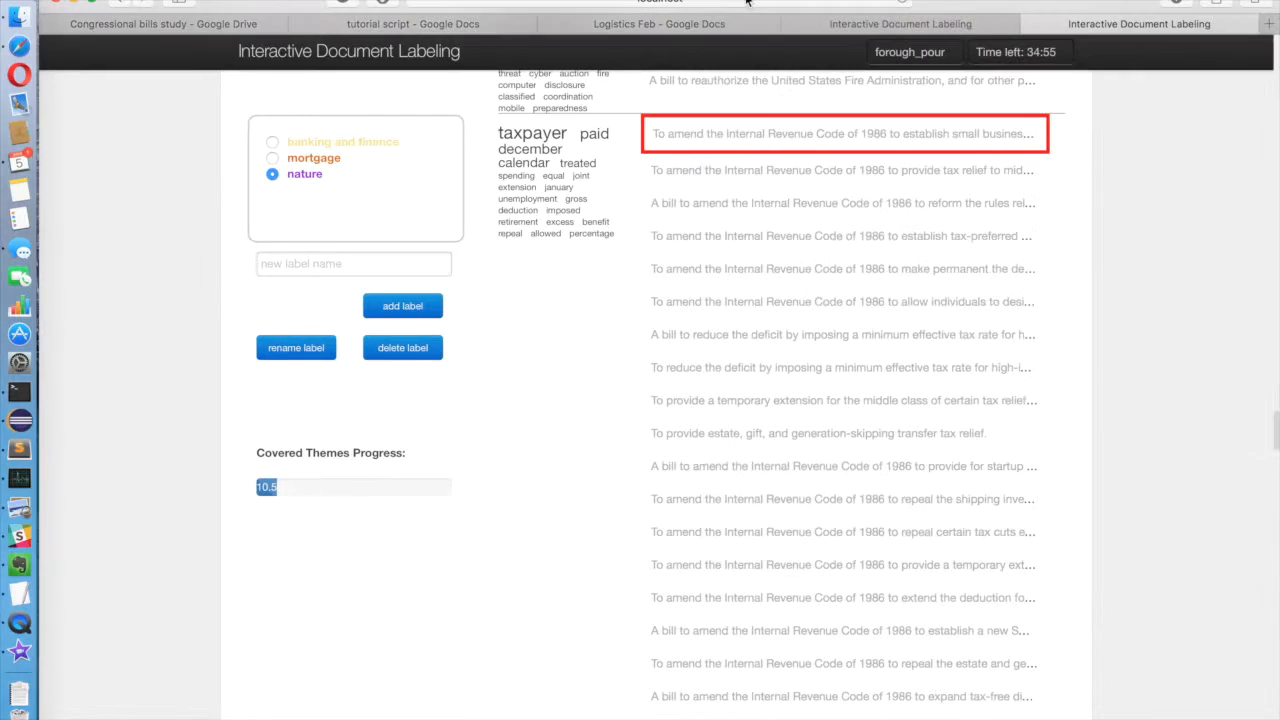
Step: Create the label "tax issues" and apply it to the Internal Revenue Code bill on small business start-up savings accounts
click(727, 137)
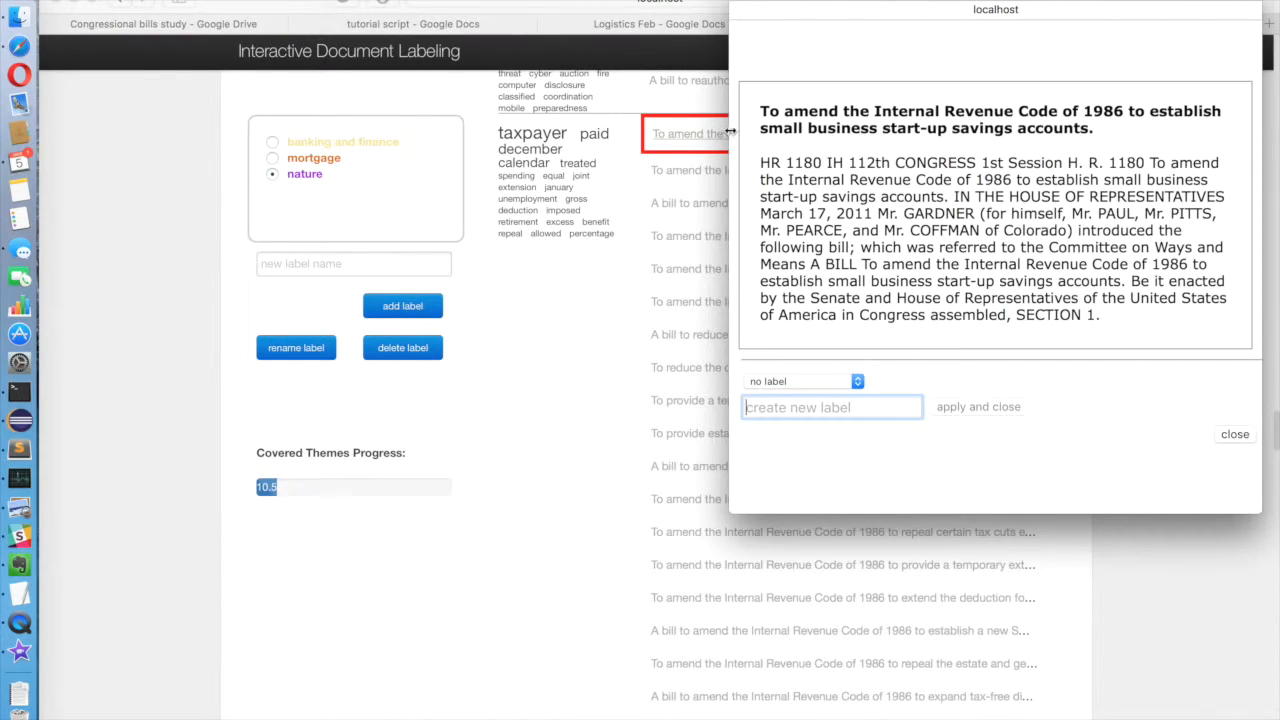
text(tax issues)
key(Return)
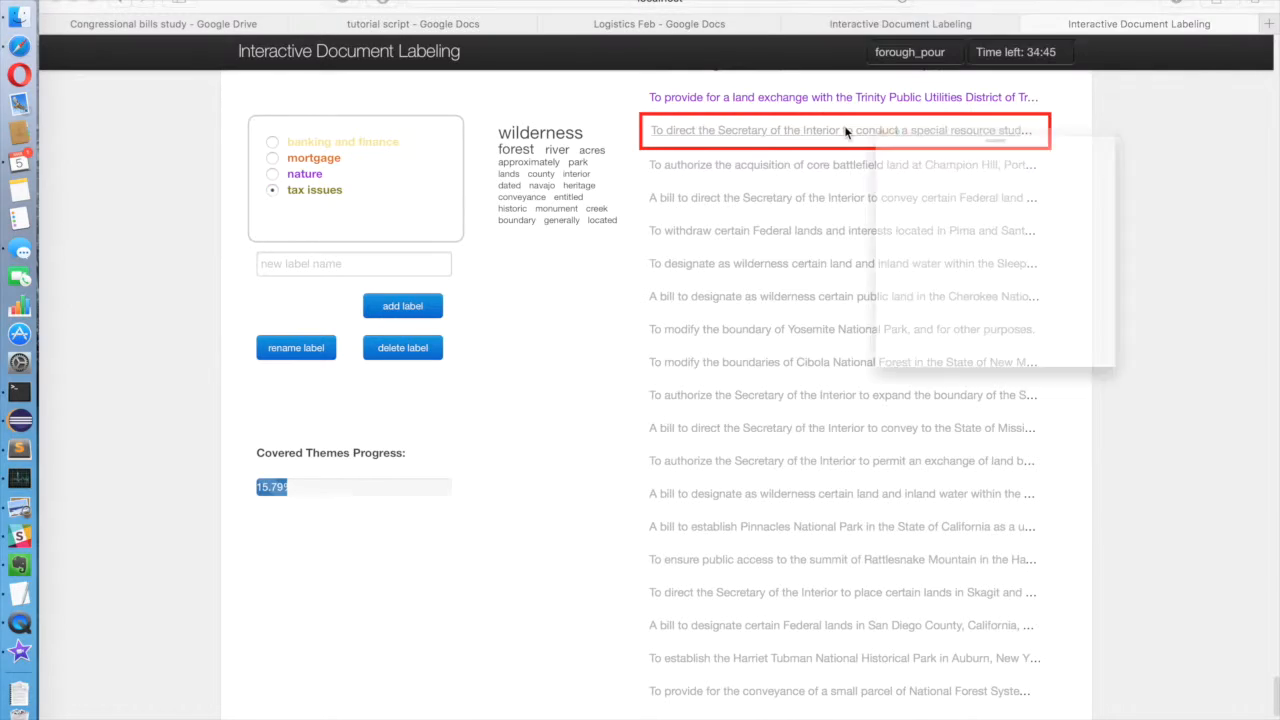
Step: Create the label "lands" and apply it to the bill directing the Secretary of the Interior to conduct a special resource study
click(845, 132)
text(lands)
key(Return)
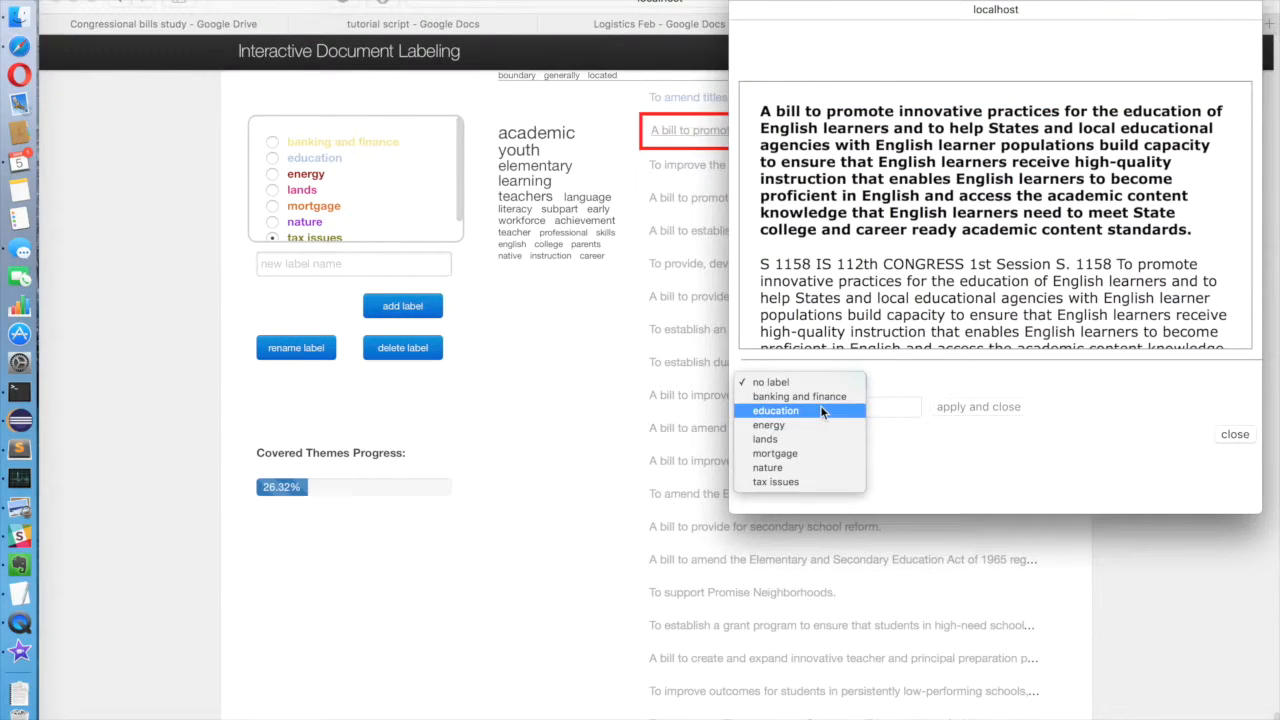
click(821, 407)
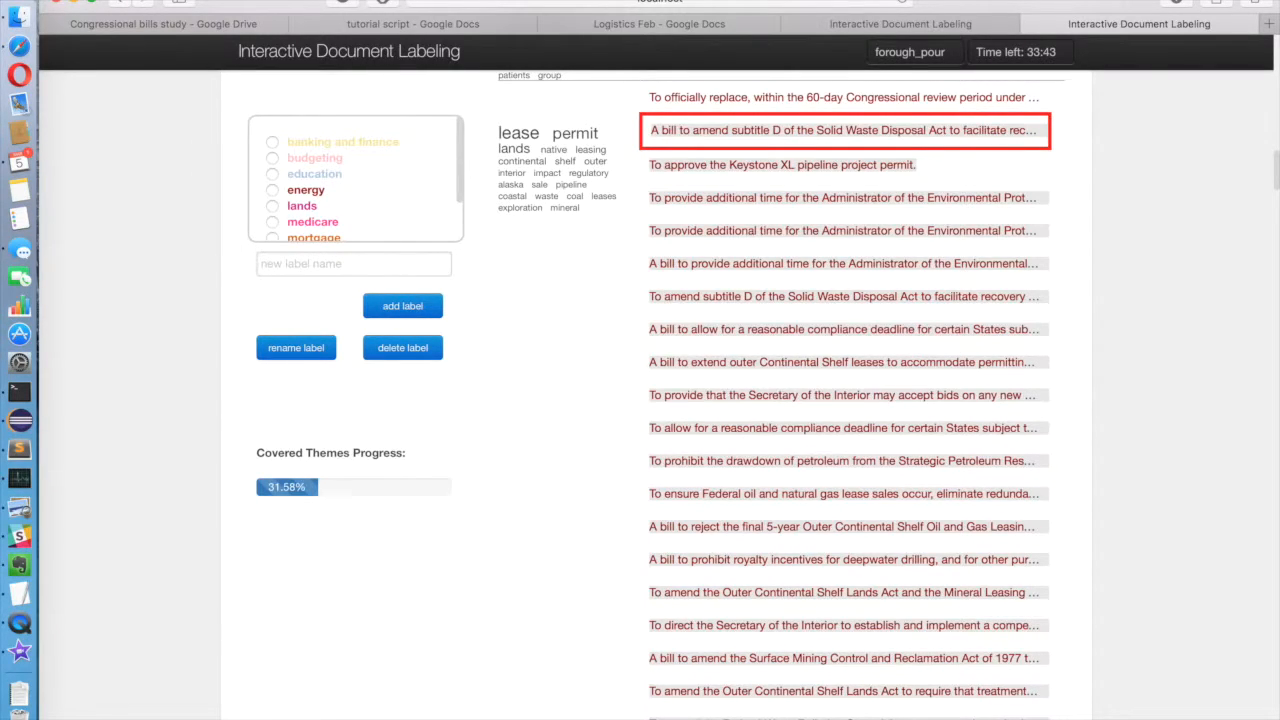
Step: Open the red-framed bill amending subtitle D of the Solid Waste Disposal Act and approve its suggested "energy" label
click(1004, 138)
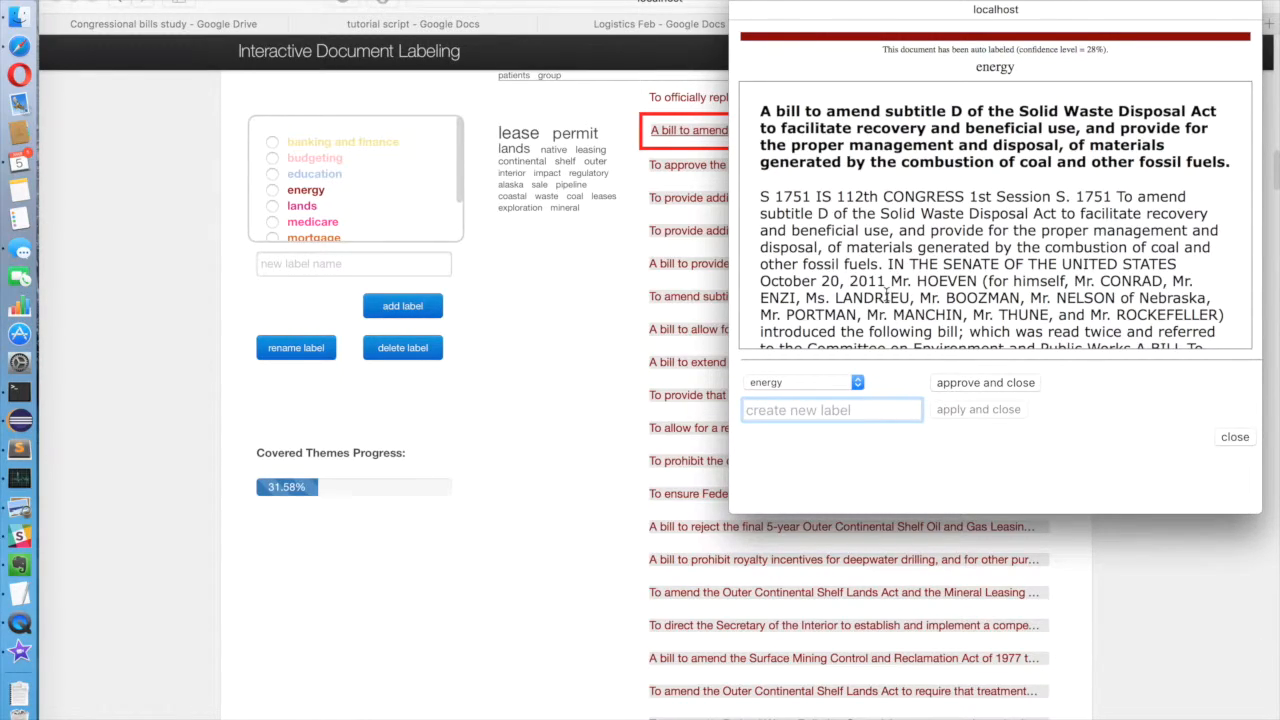
click(847, 385)
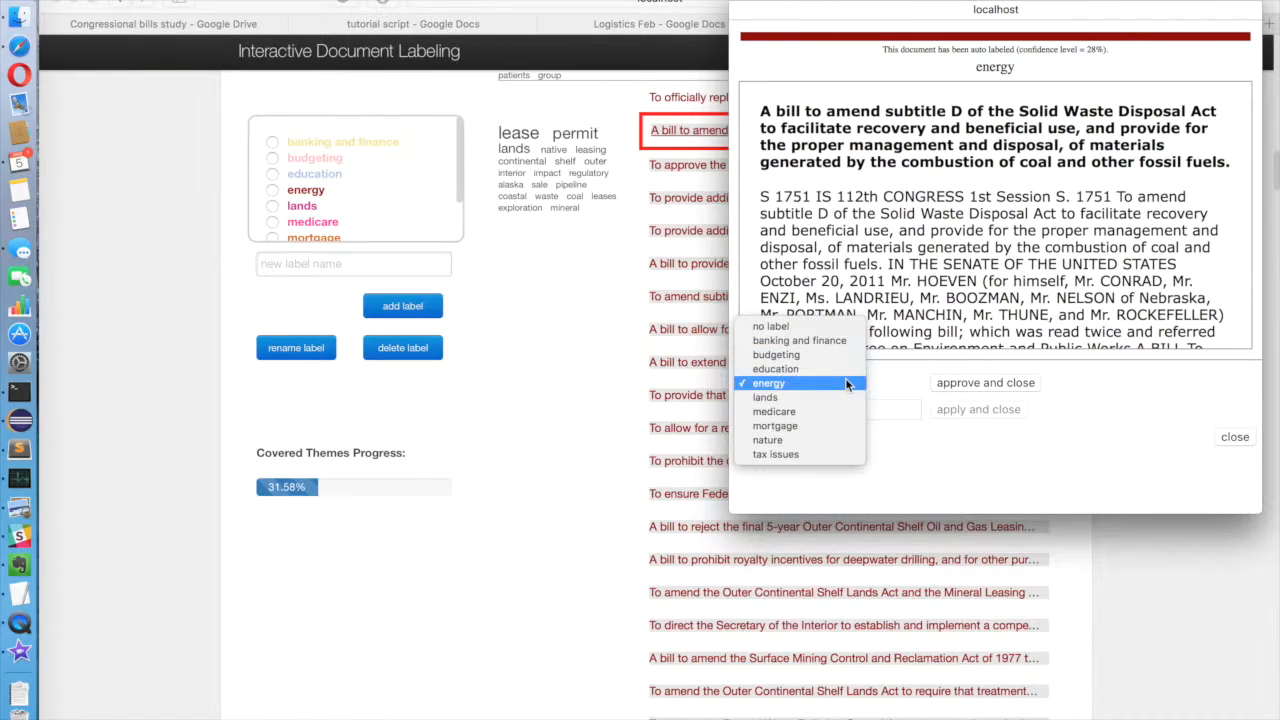
click(845, 383)
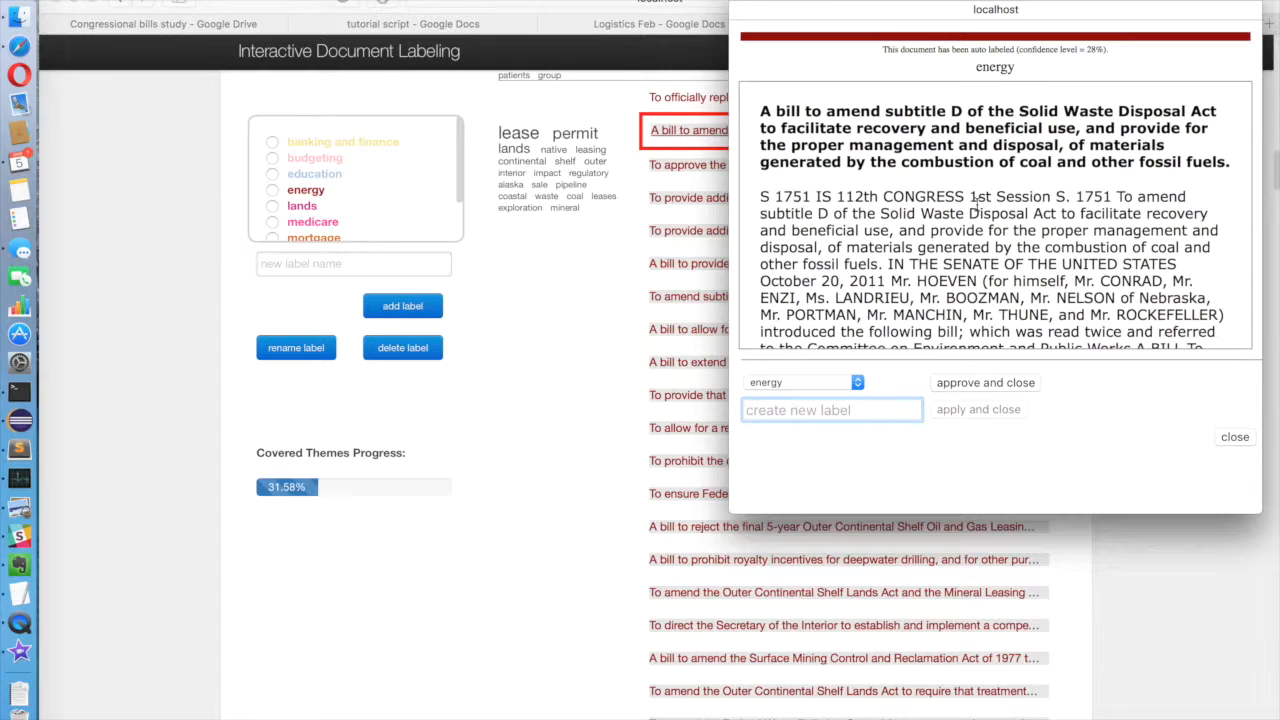
click(1022, 384)
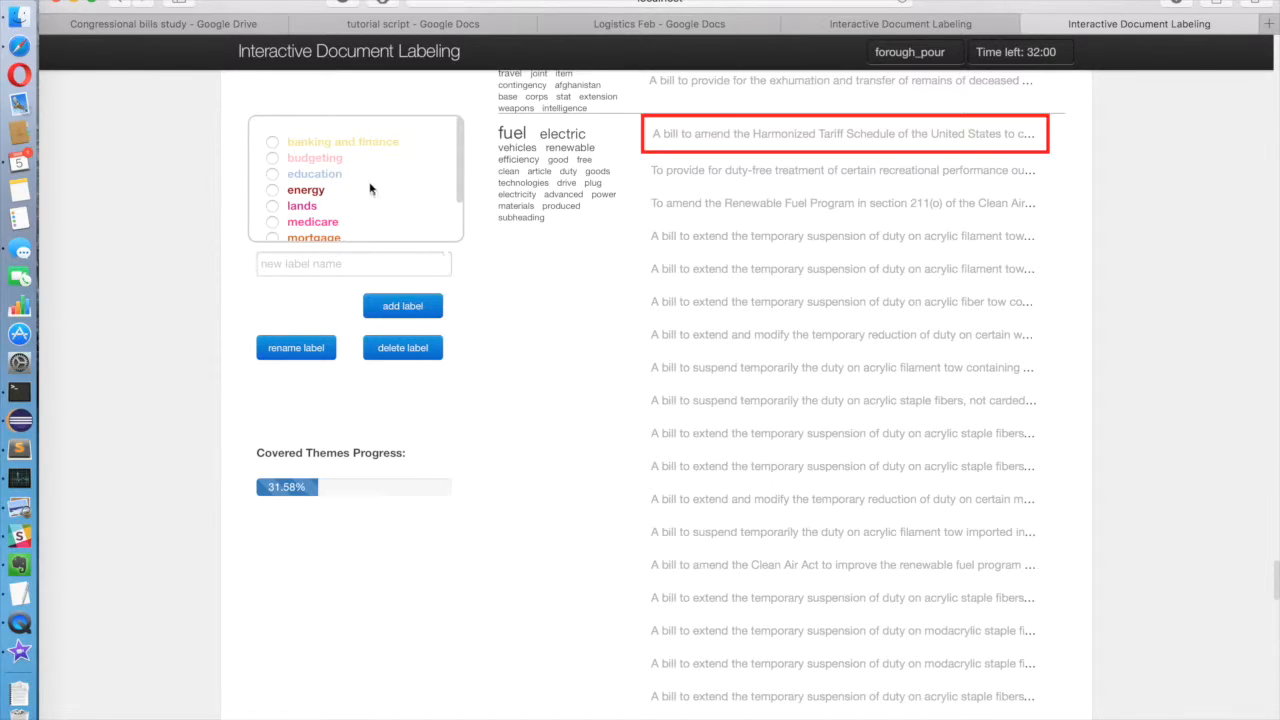
Step: Delete the "budgeting" label from the label list
click(273, 160)
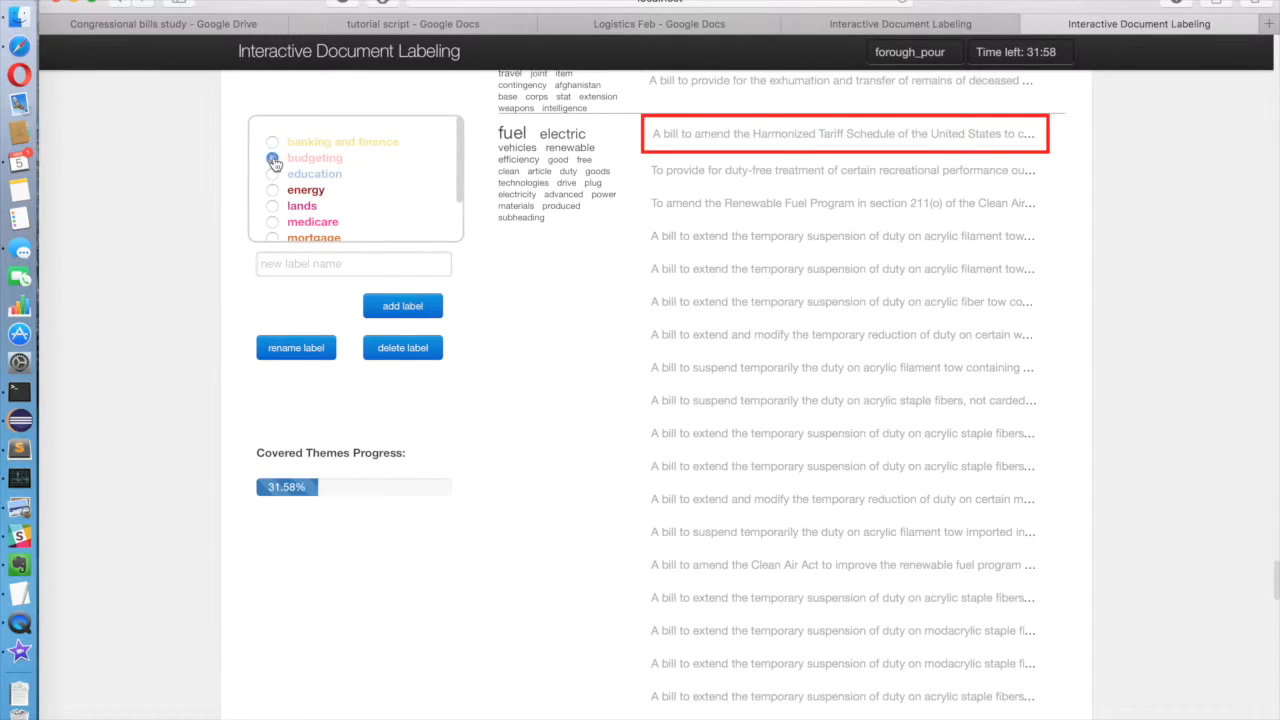
click(421, 355)
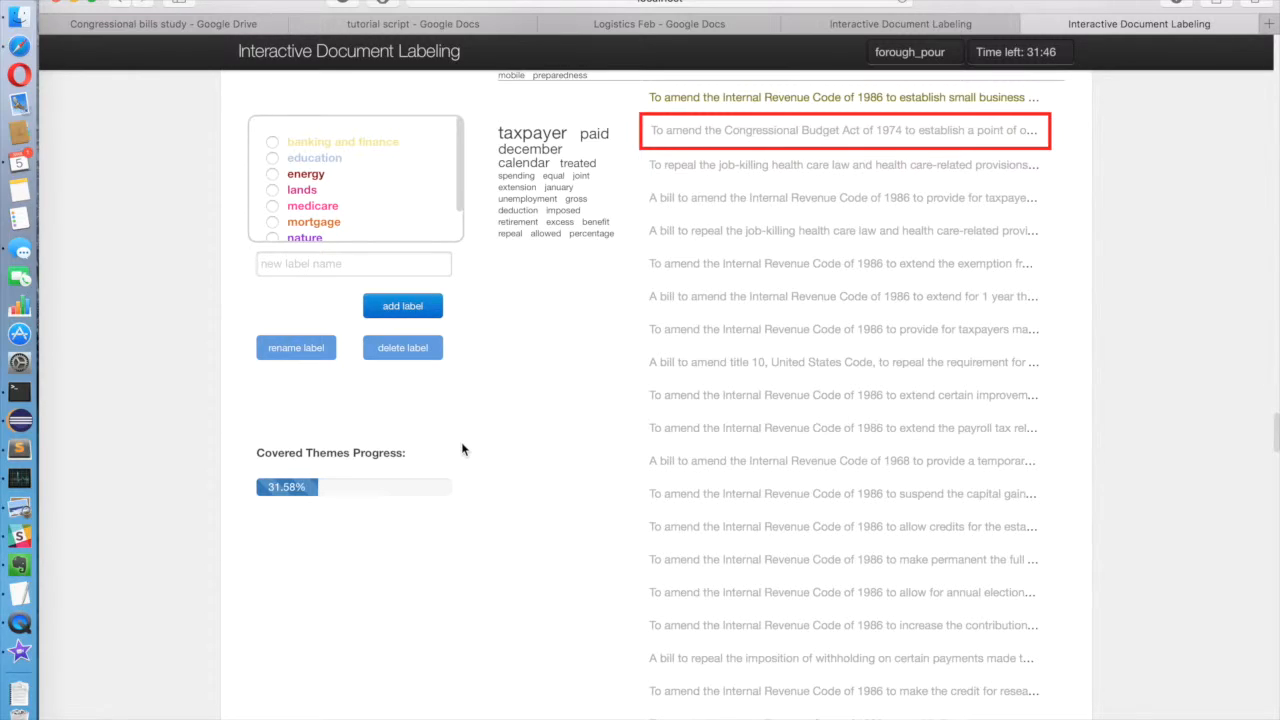
Step: Rename the "nature" label to "wildlife"
scroll(397, 171, down, 2)
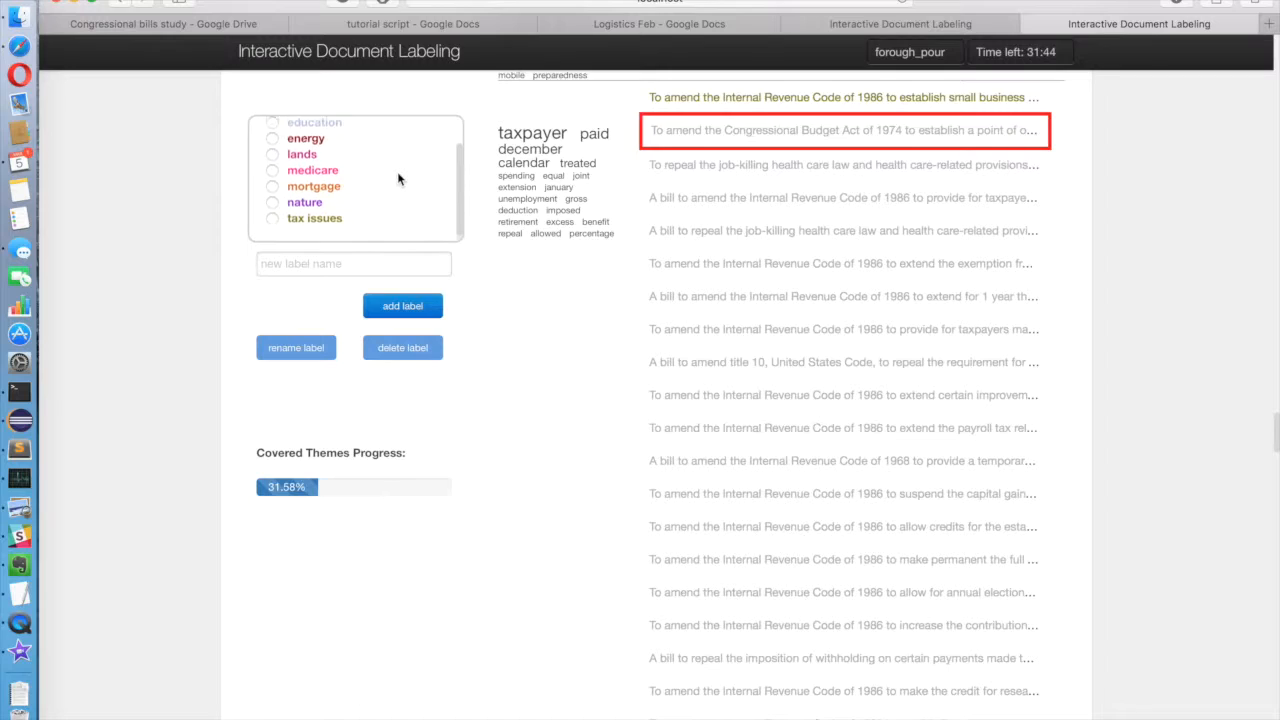
click(274, 200)
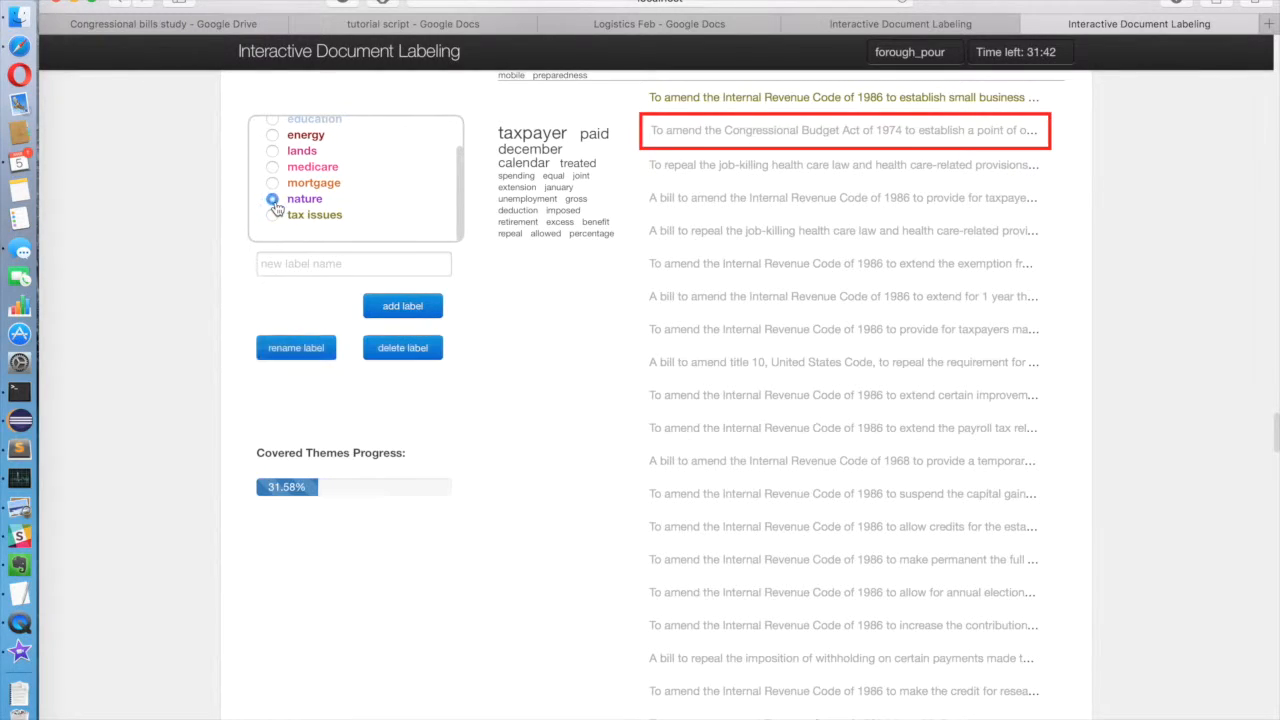
click(314, 352)
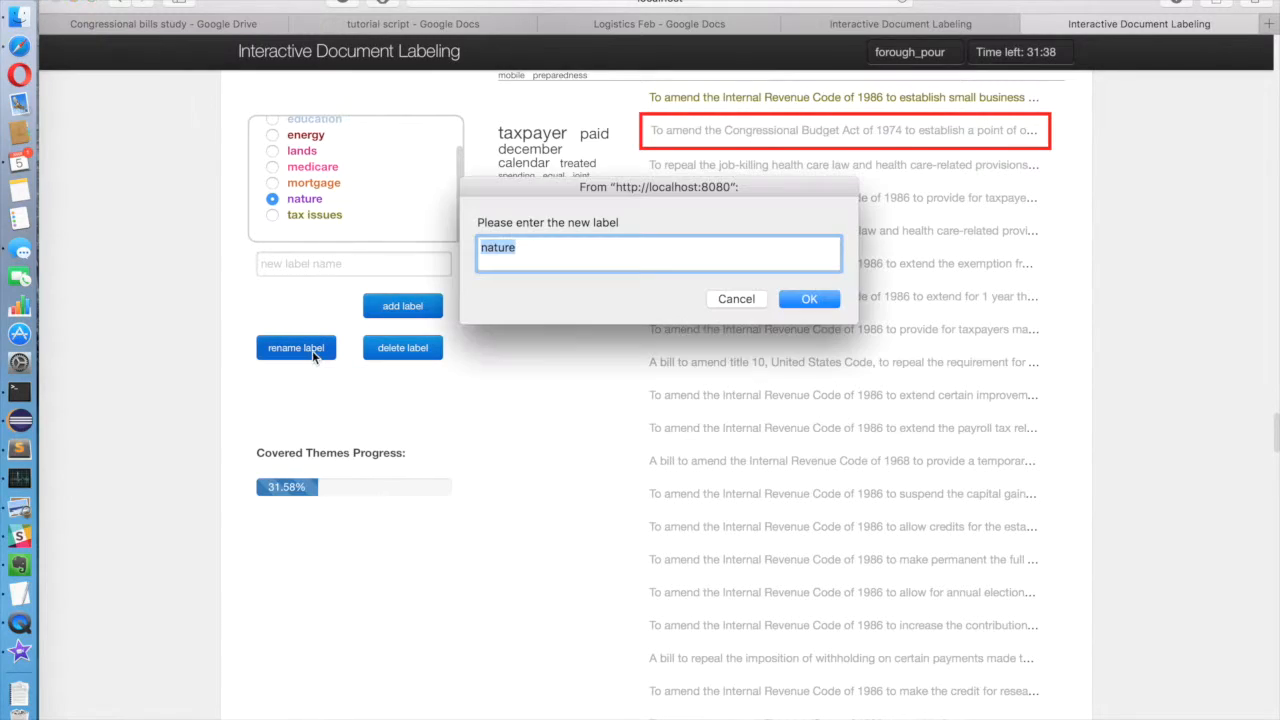
text(wildlife)
click(806, 302)
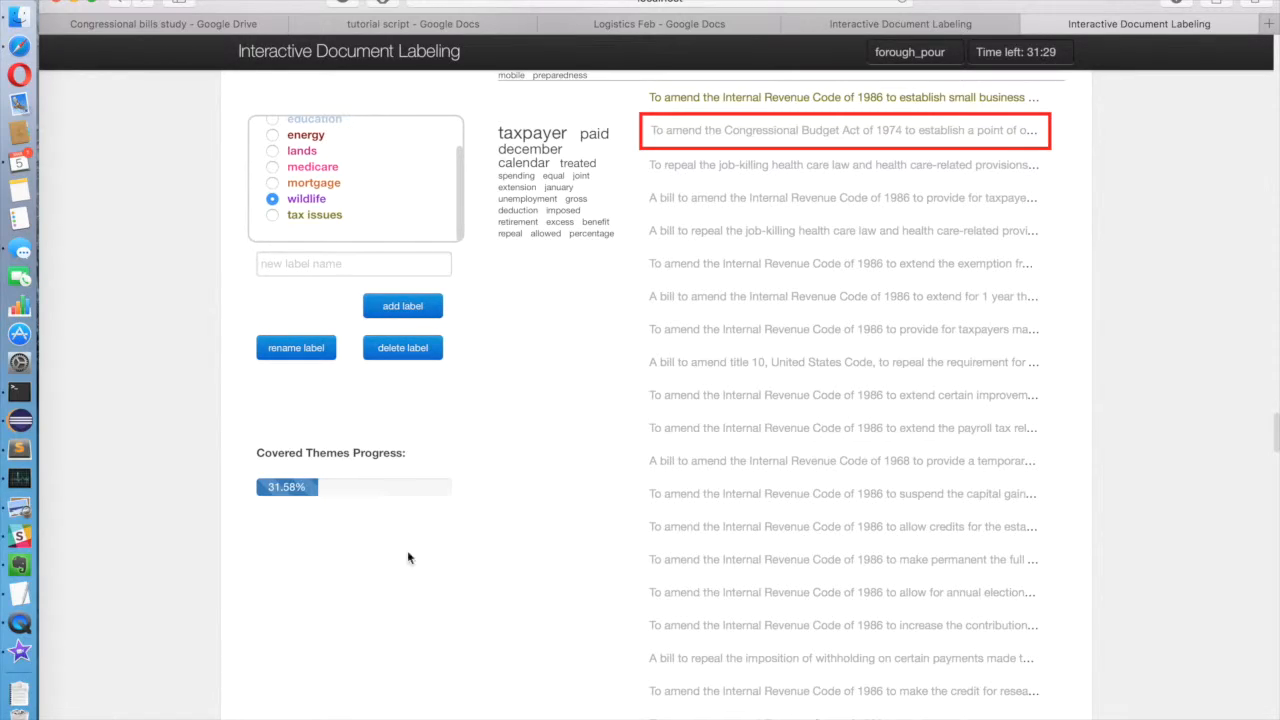
Step: Open the documents labeled "education" and remove the label from the original bill to amend the Elementary and Secondary Education Act of 1965
scroll(391, 178, up, 3)
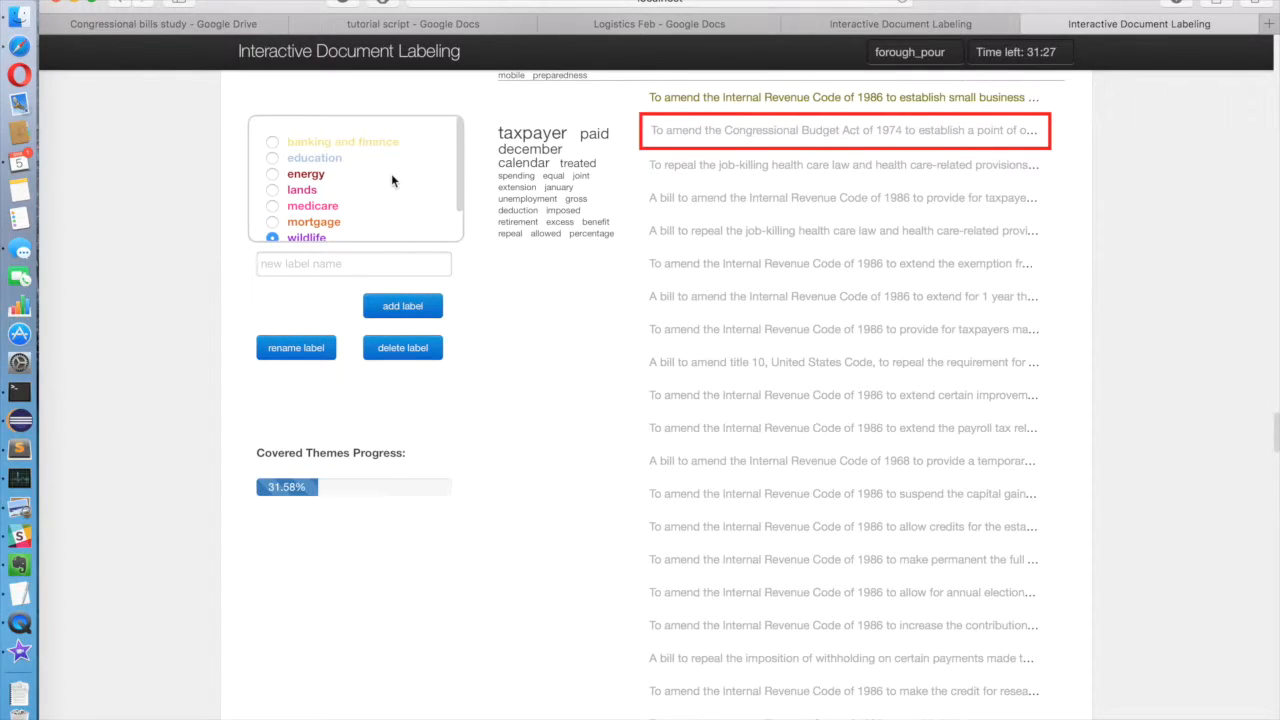
click(332, 166)
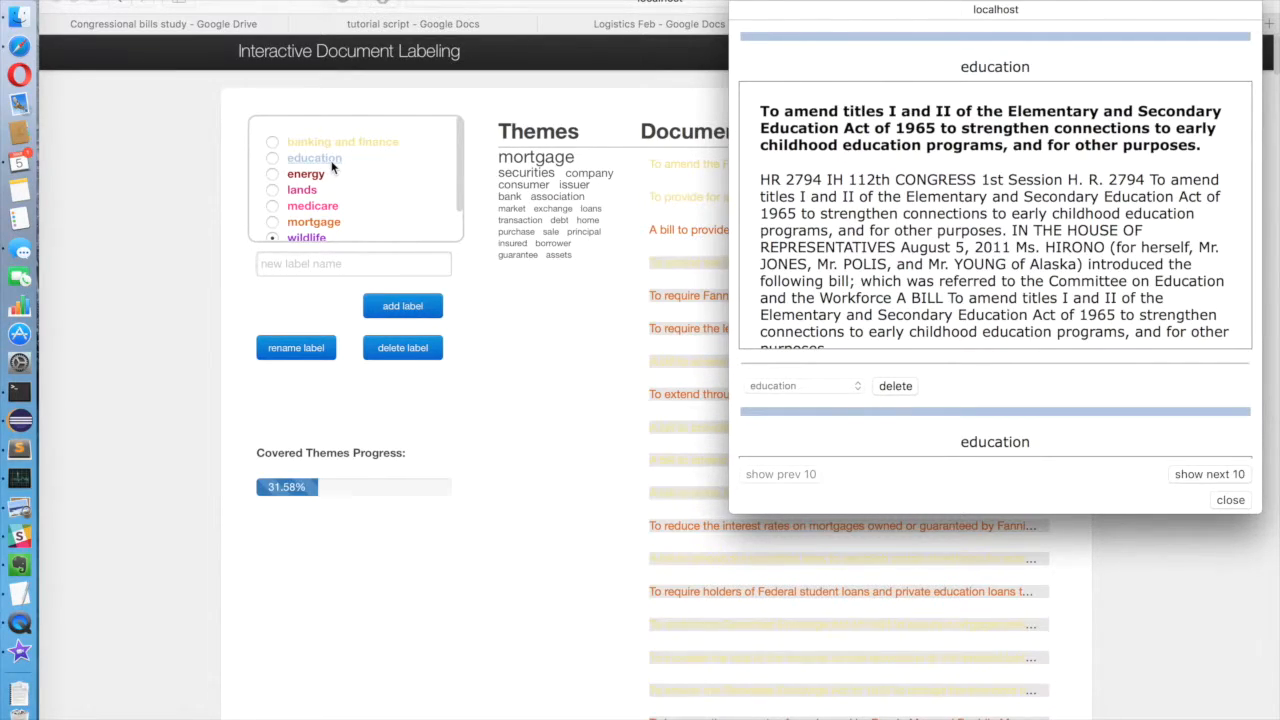
scroll(1228, 375, down, 5)
scroll(1244, 392, down, 8)
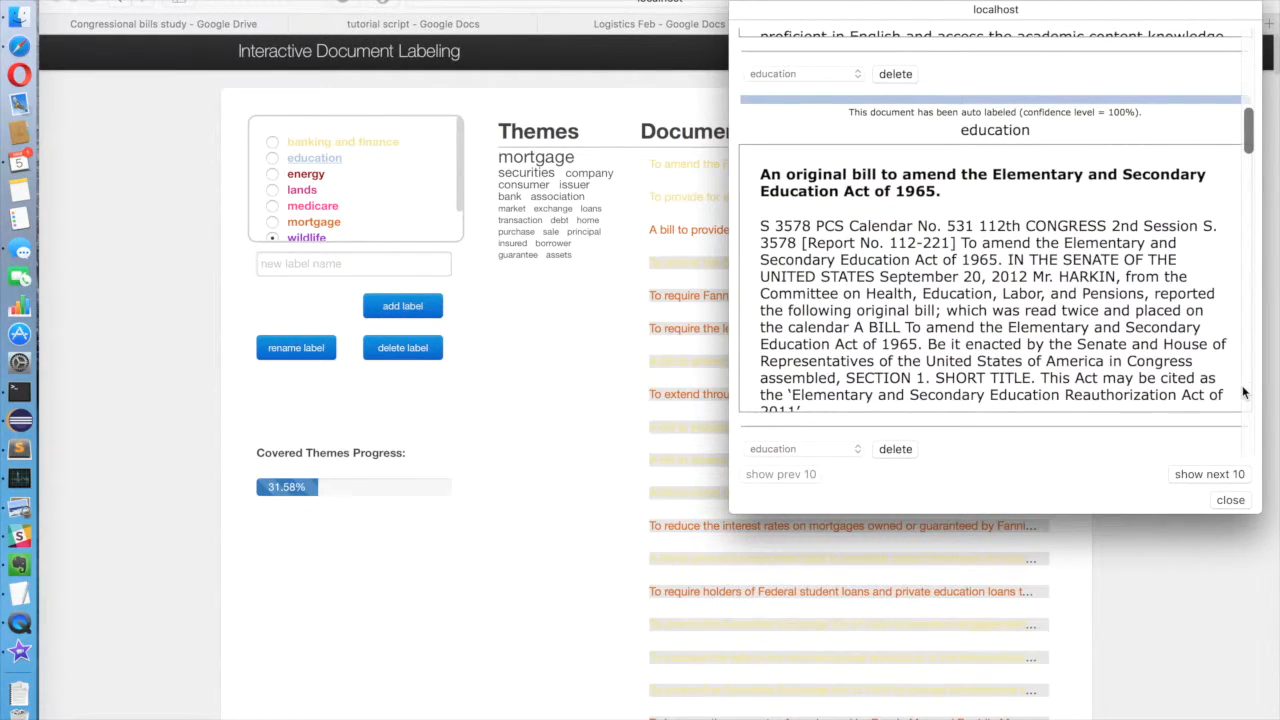
scroll(1244, 392, up, 1)
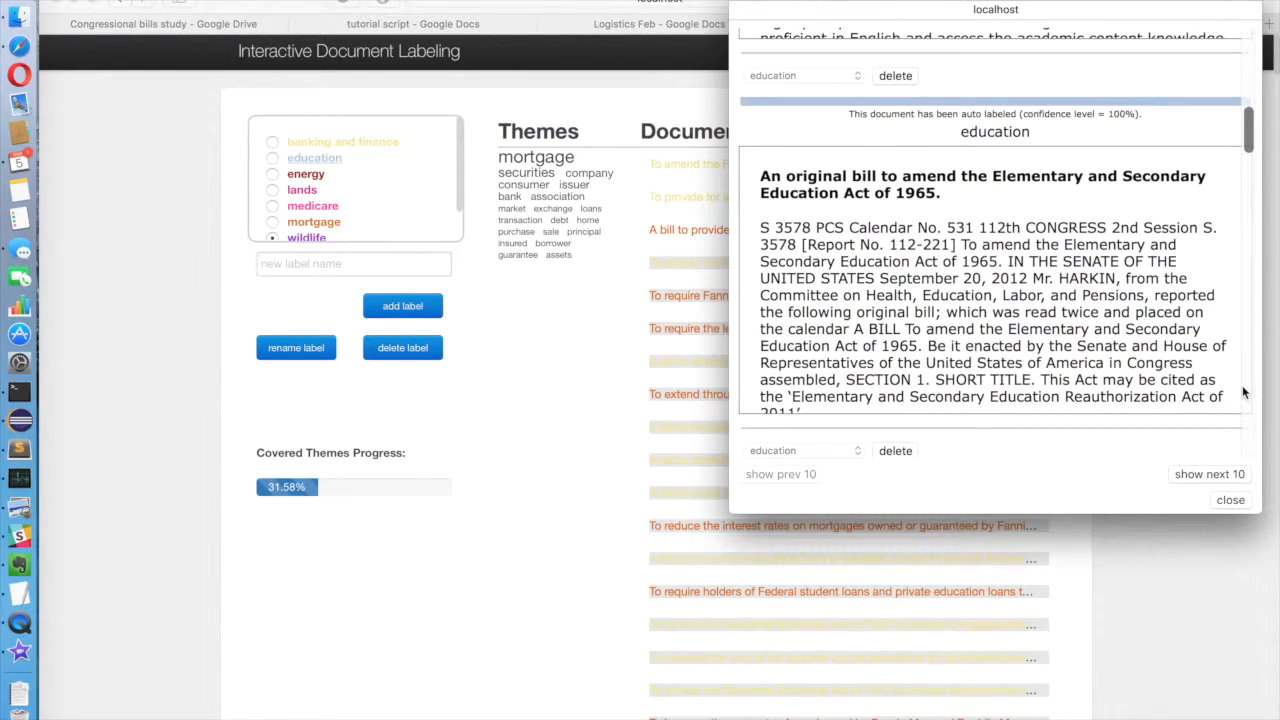
scroll(1244, 392, down, 2)
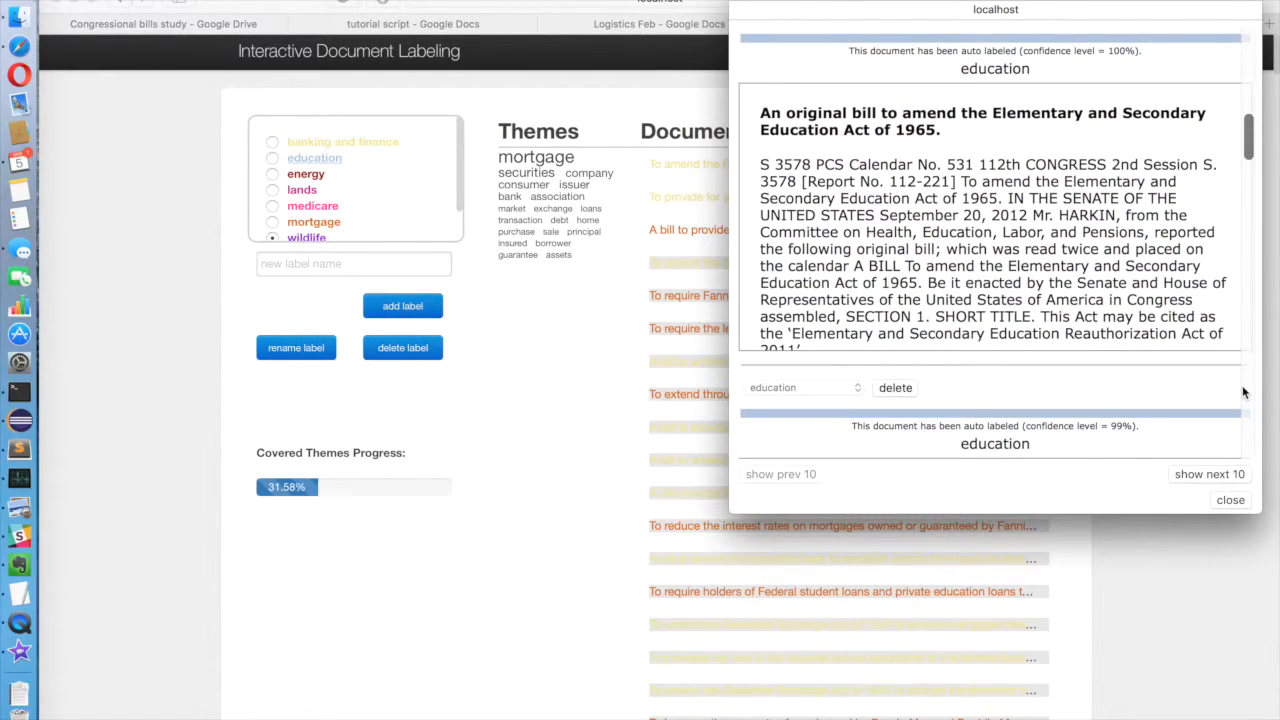
click(899, 390)
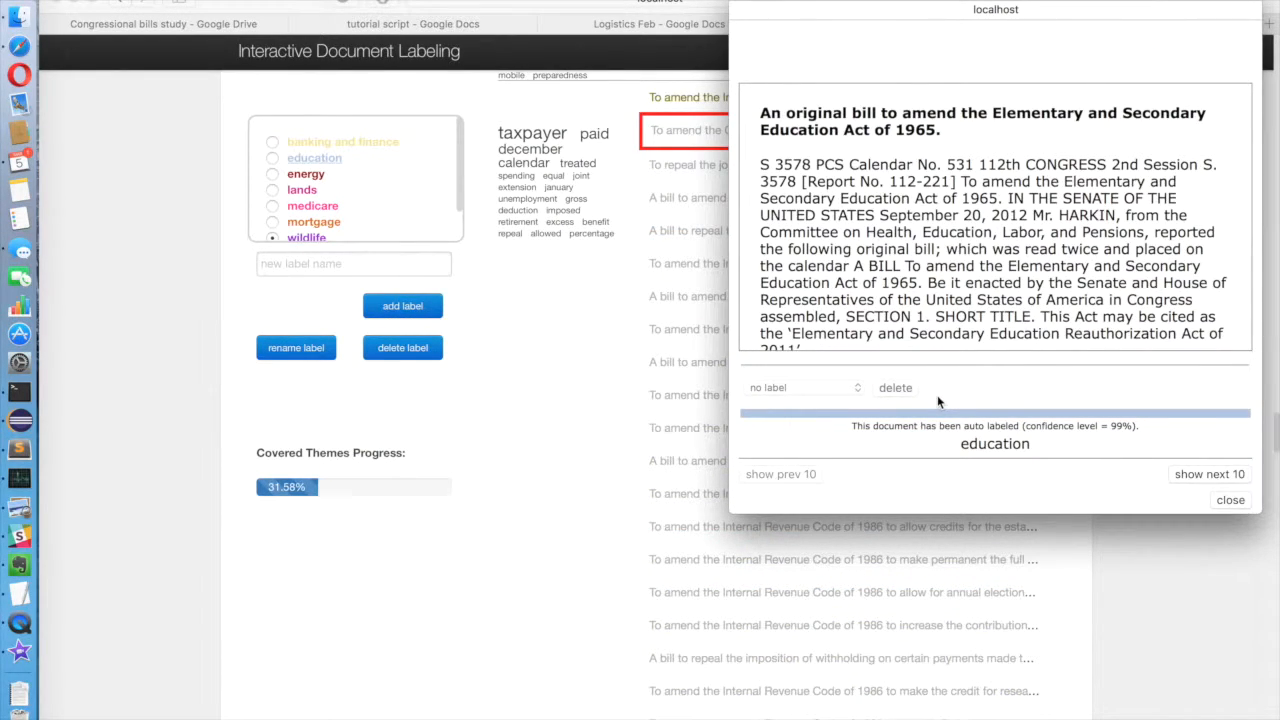
Step: View the next 10 documents labeled "education", return to the previous 10, and close the document view
click(1199, 477)
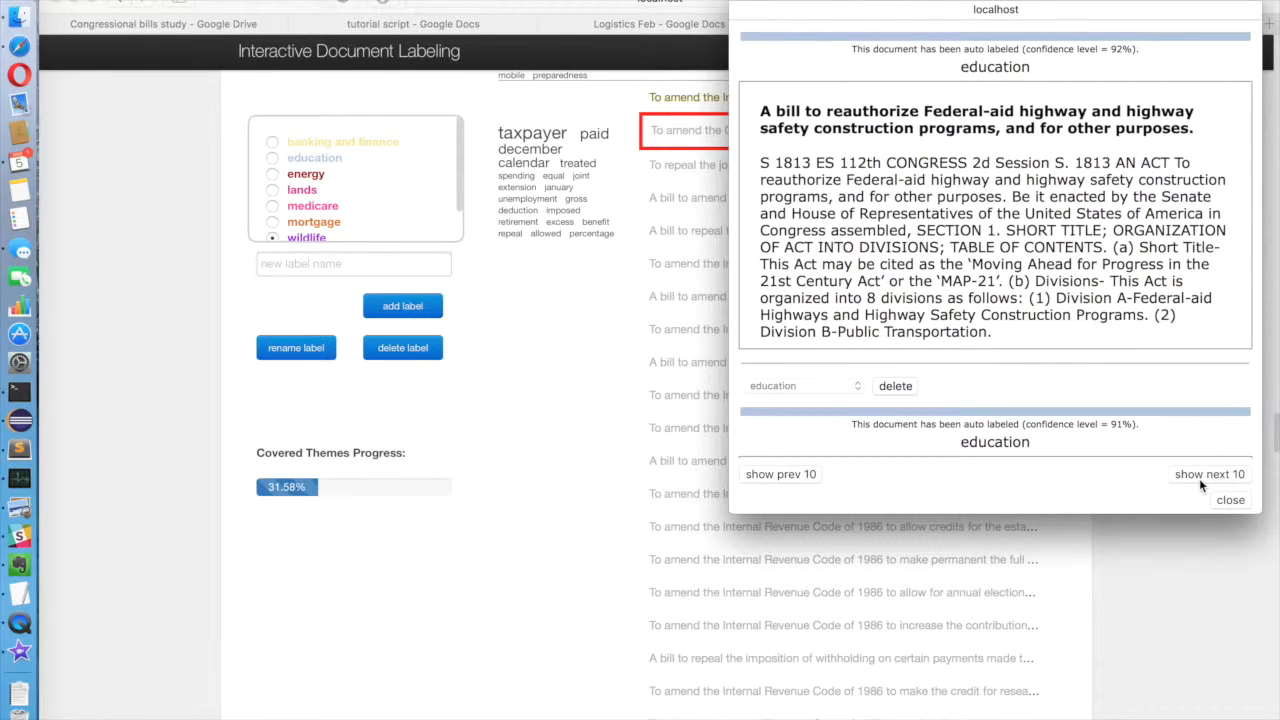
click(782, 482)
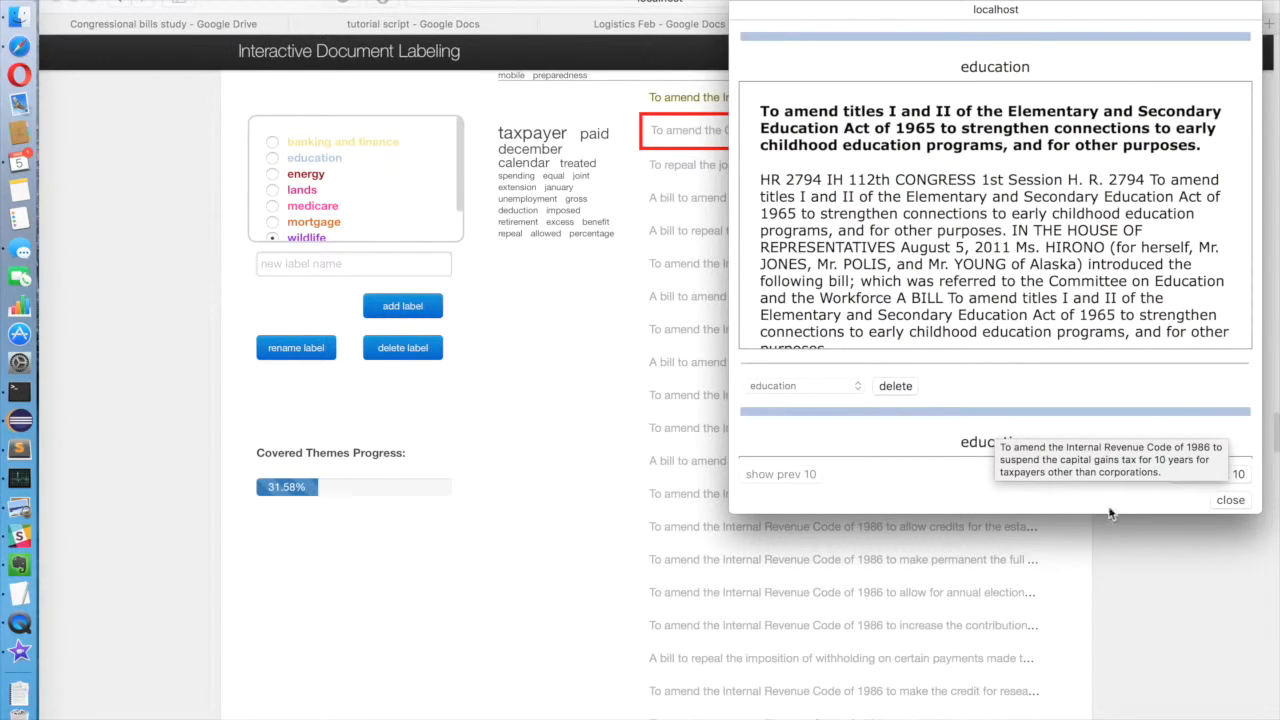
click(1228, 500)
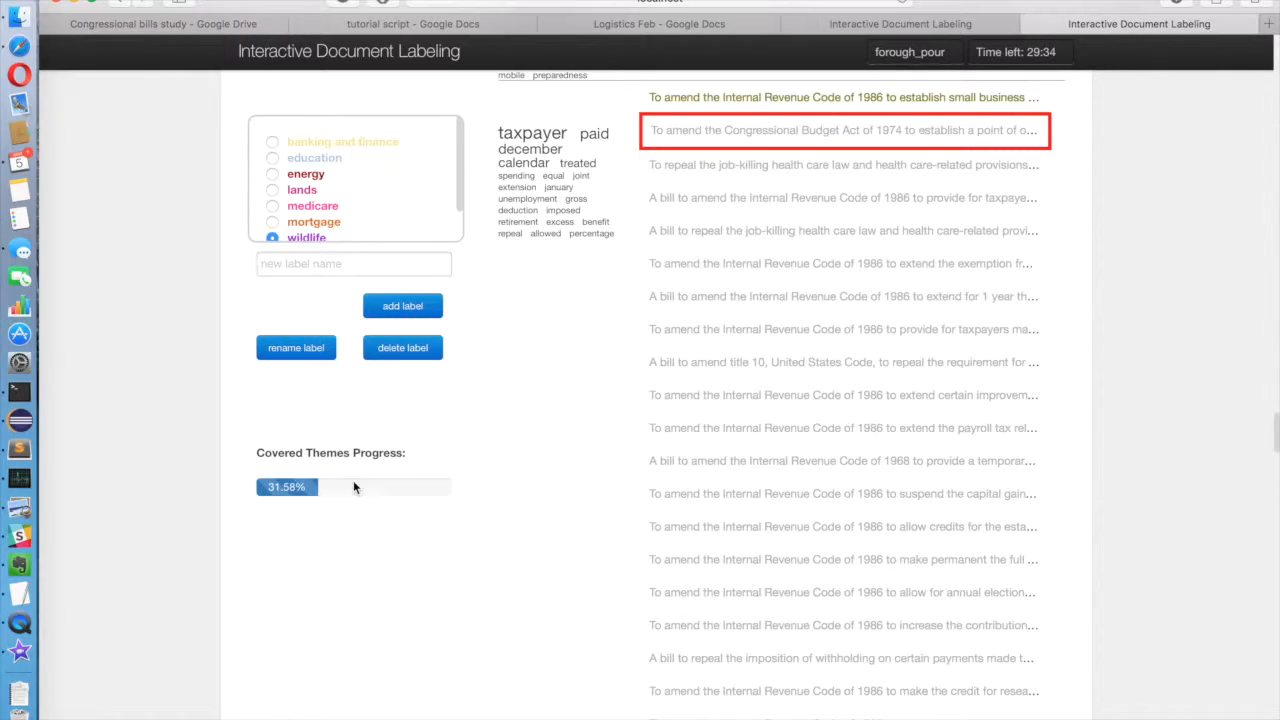
Step: Go to the end of the document list, where all labels can be finished and submitted
scroll(483, 617, down, 20)
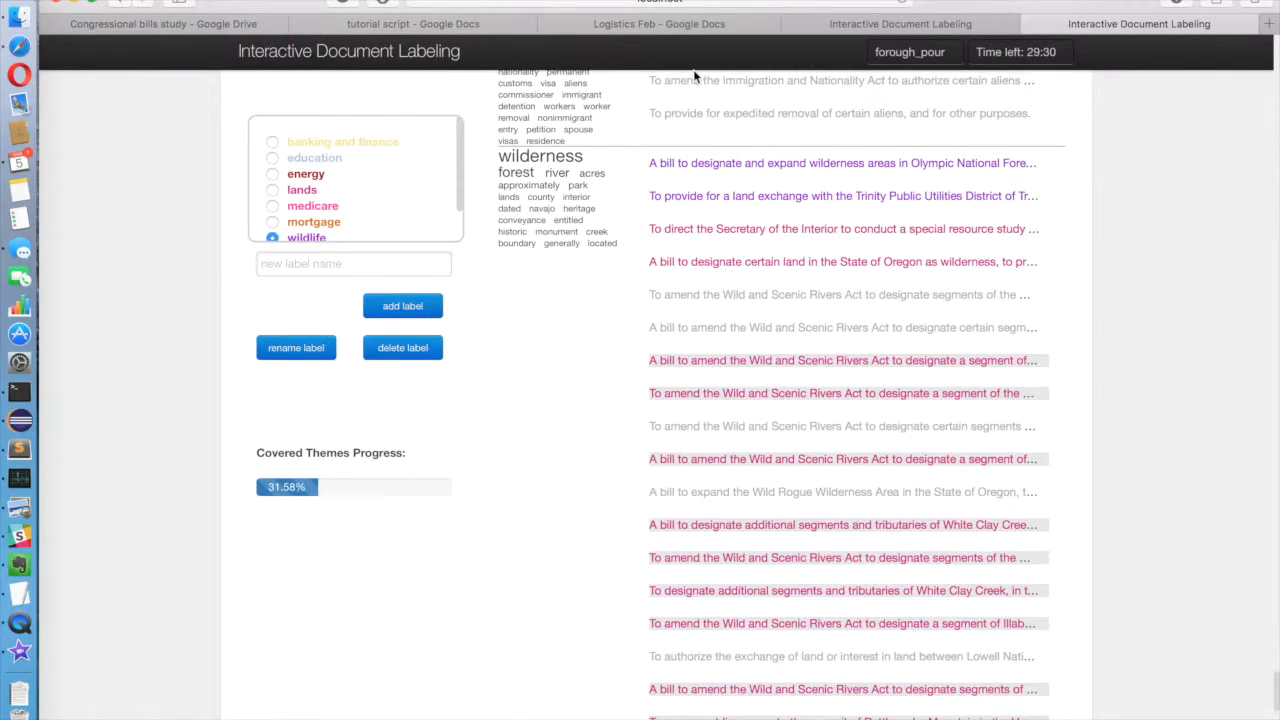
scroll(694, 597, down, 15)
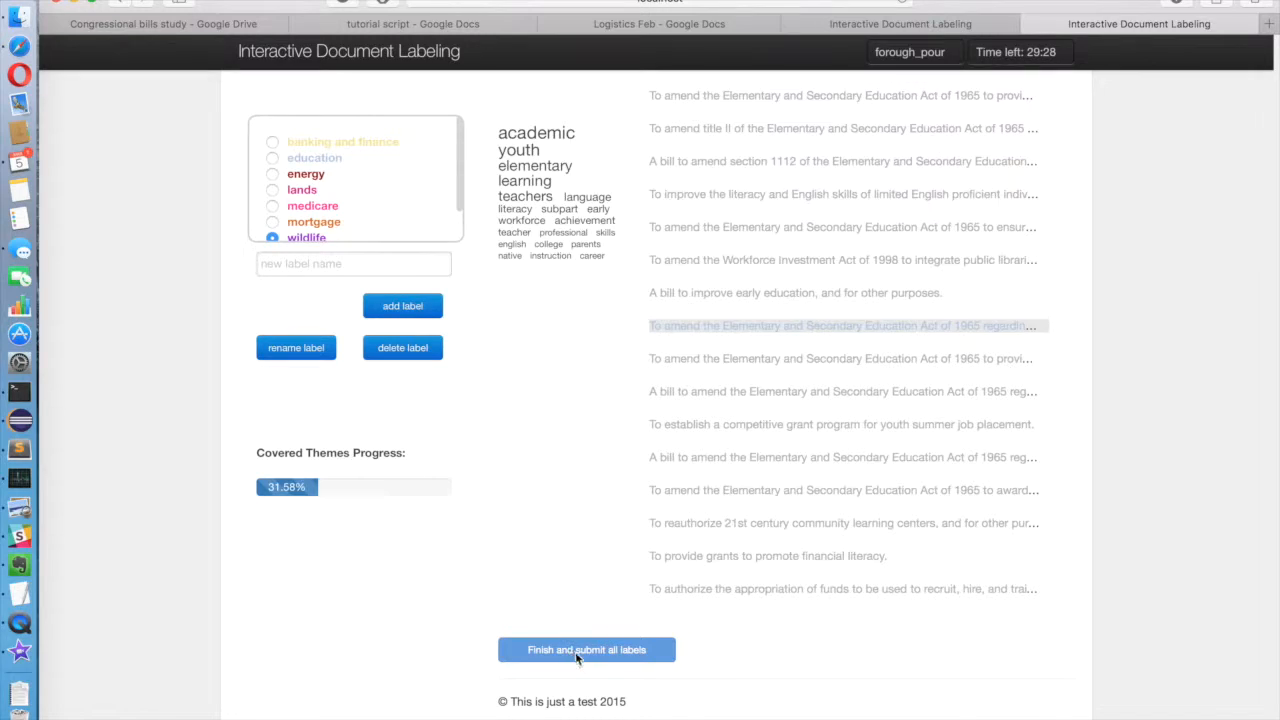